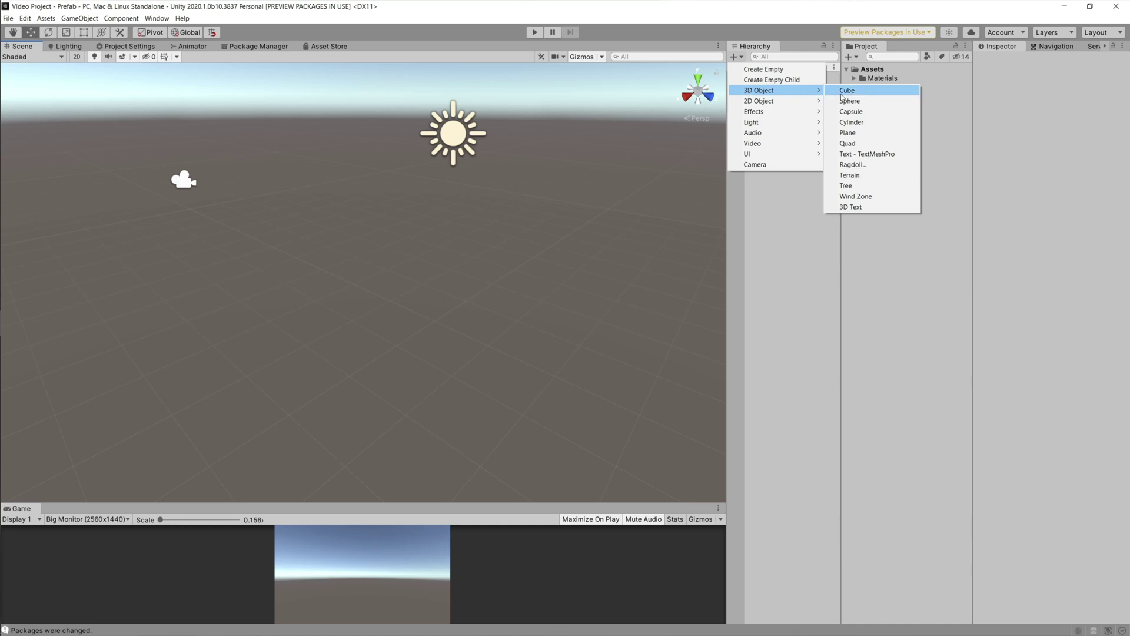
Step: Add a 3D Cylinder to the scene and orbit the view around it
click(859, 122)
scroll(371, 277, up, 5)
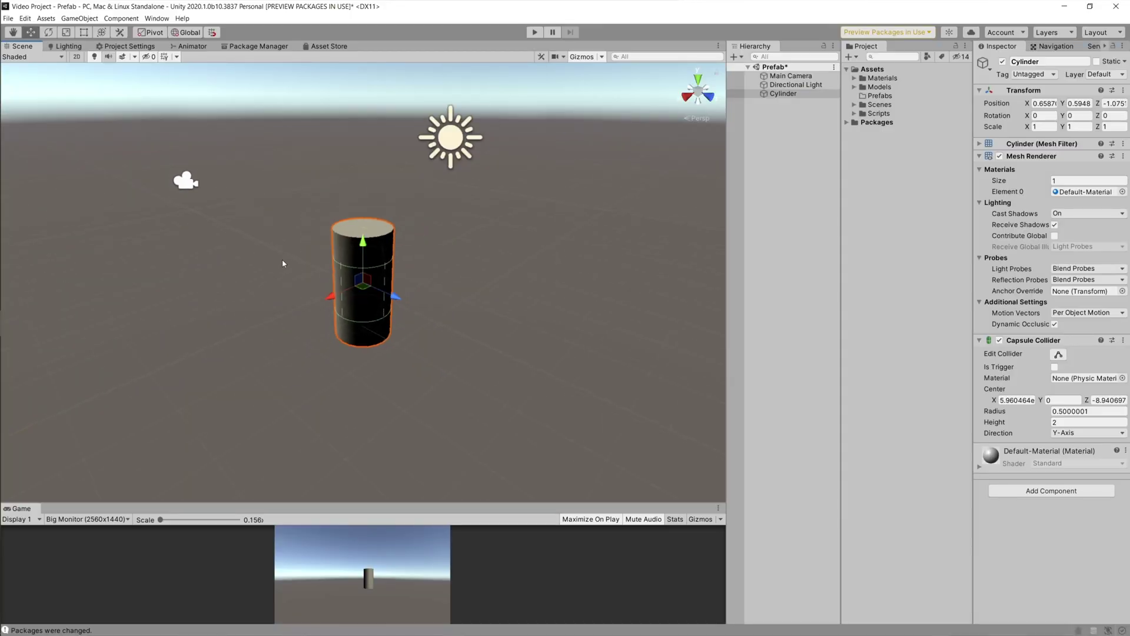
right_drag(286, 260, 468, 304)
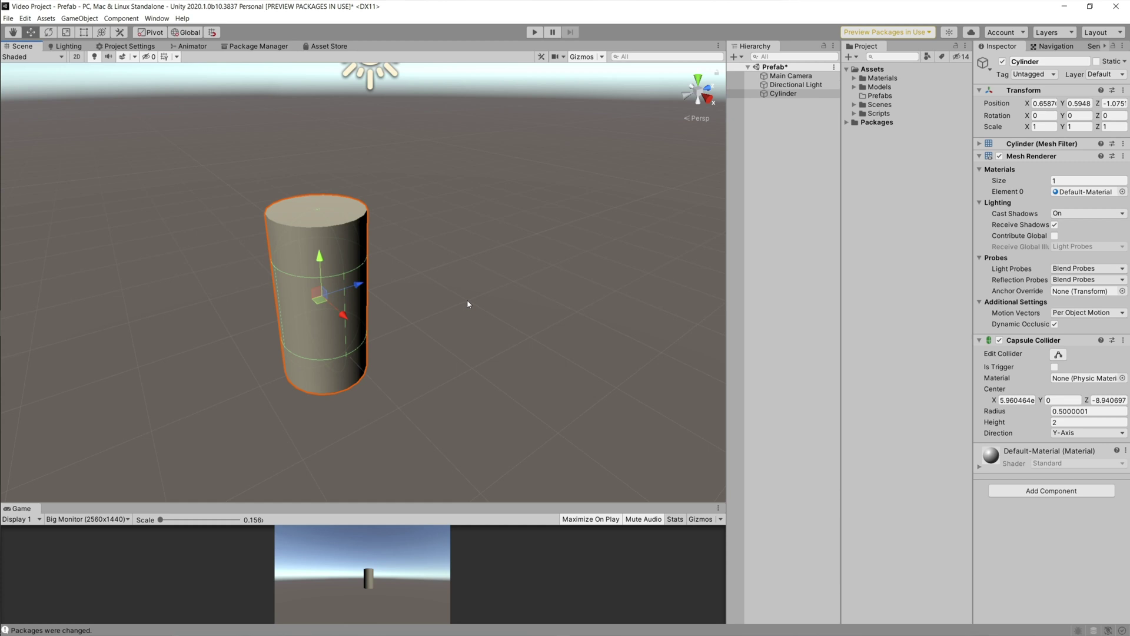
click(855, 78)
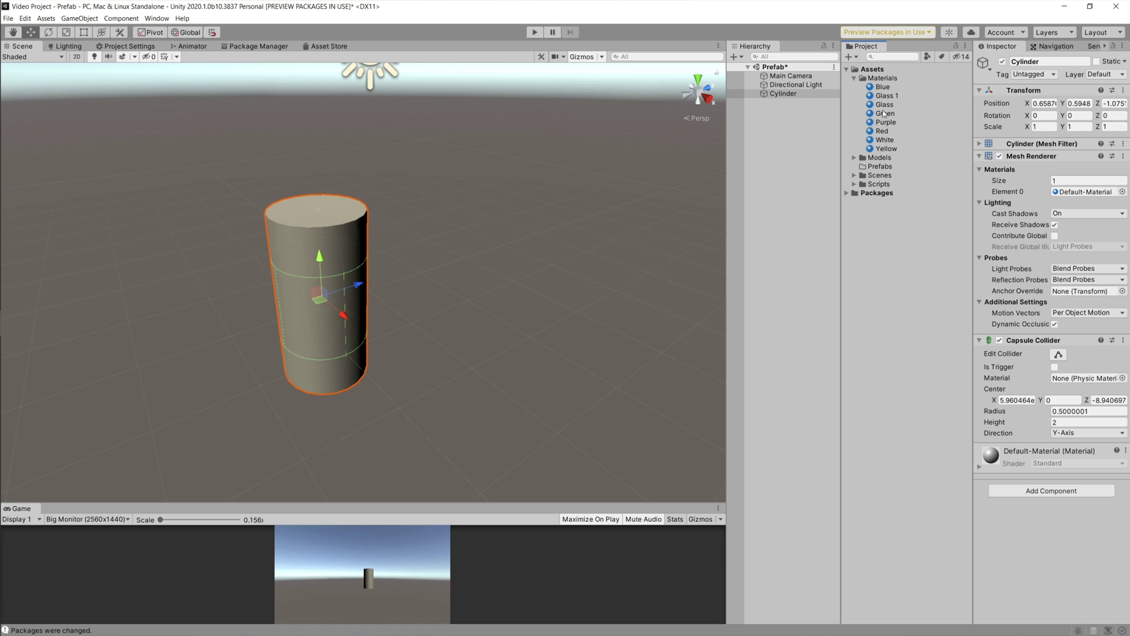
Step: Drag the Red material onto the cylinder, then create a test material named 'awduwa'
click(885, 132)
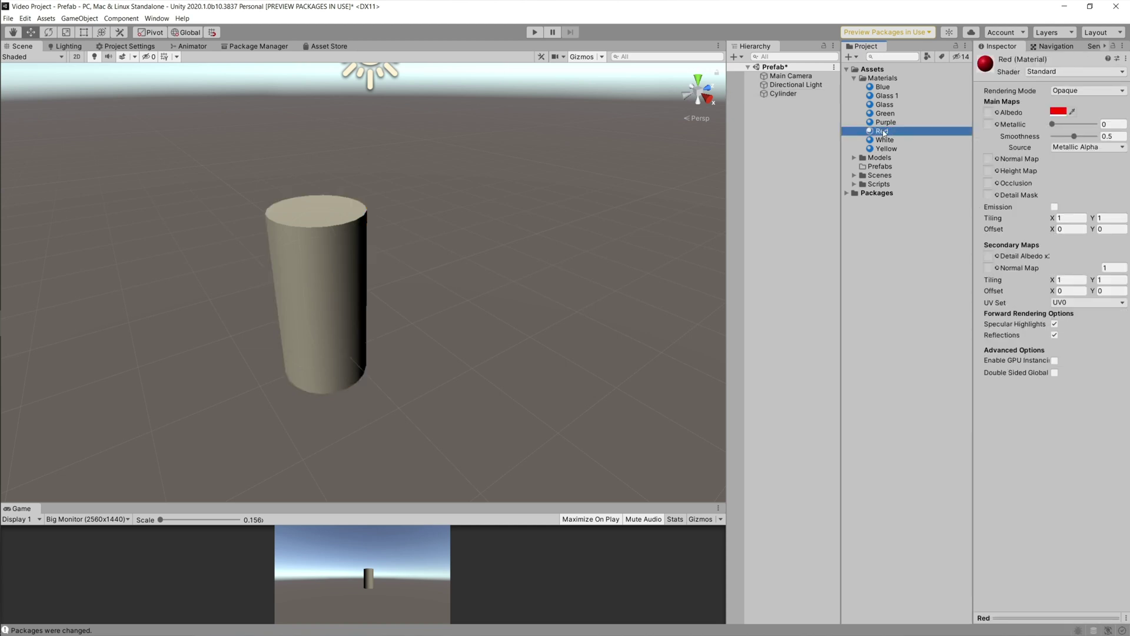
drag(884, 133, 312, 243)
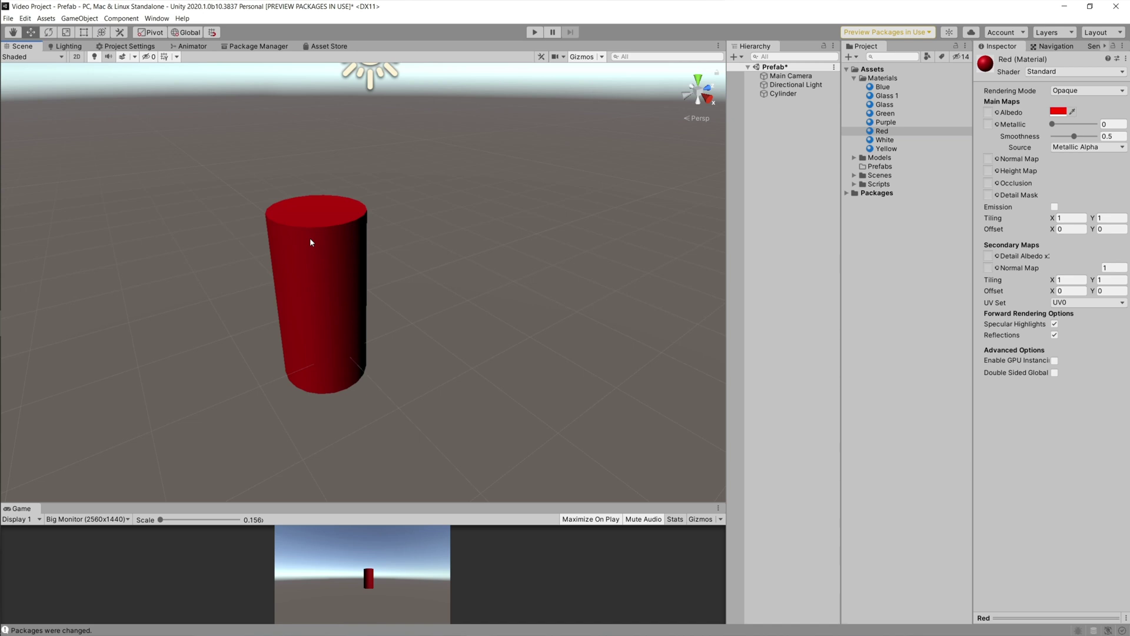
click(855, 57)
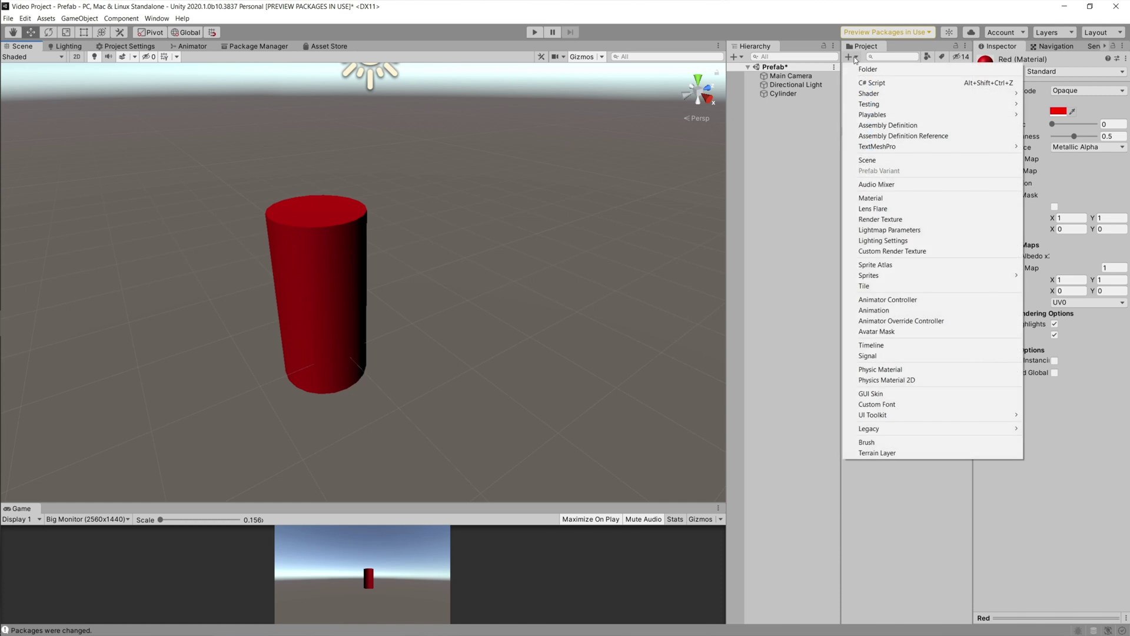
click(874, 199)
text(awduwa)
key(Return)
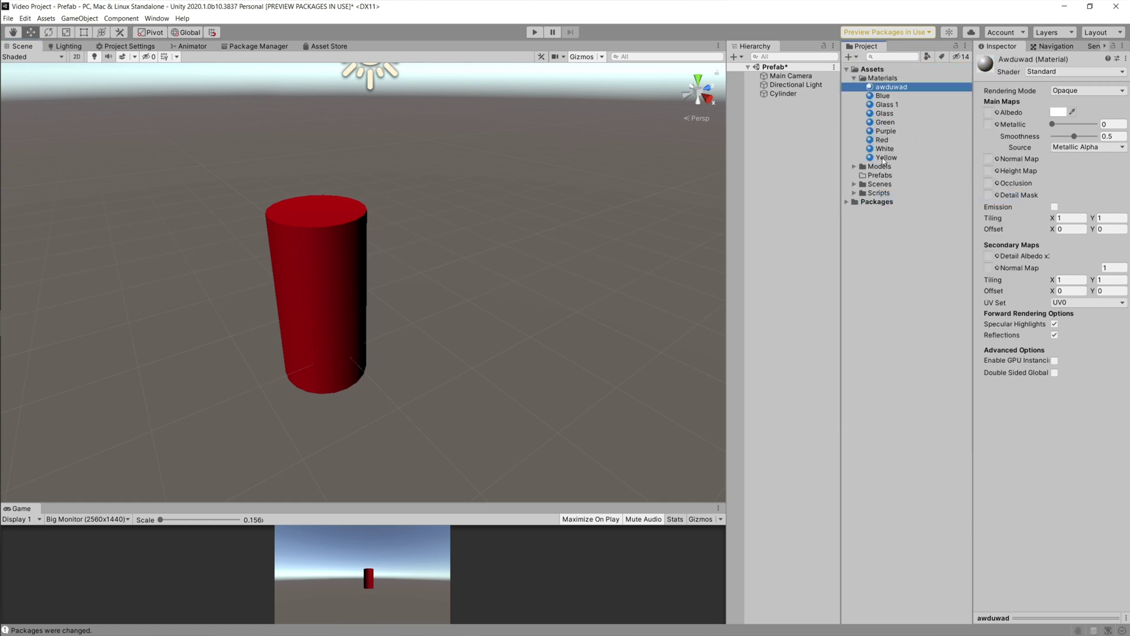
Step: Tint the test material's base colour red, then delete it from the Materials folder
click(1058, 112)
drag(1060, 171, 1092, 177)
click(1118, 110)
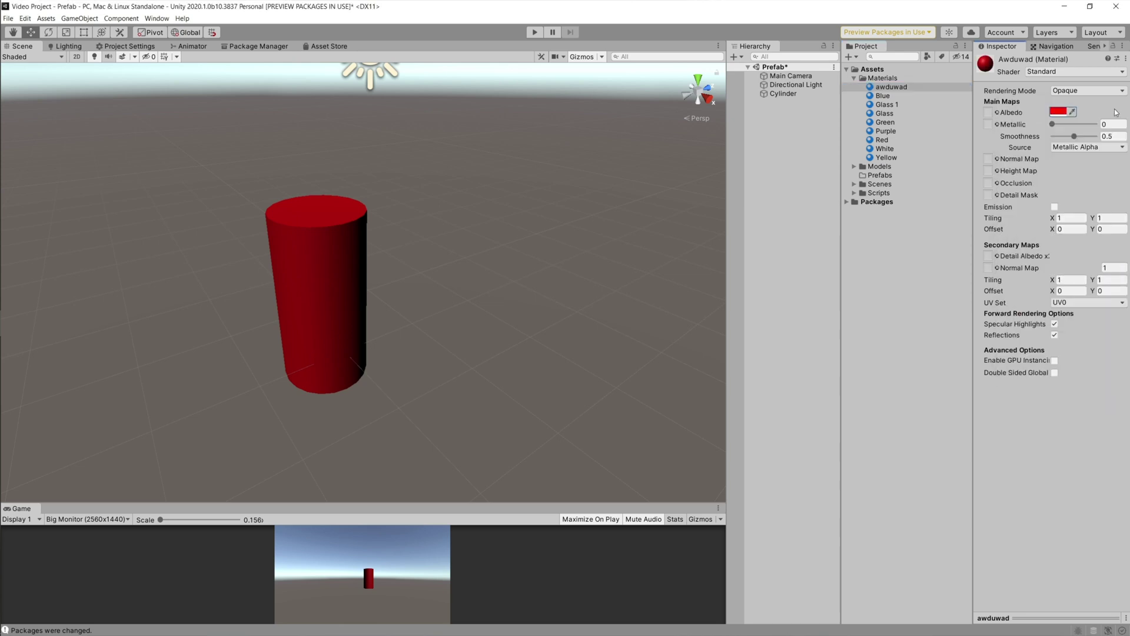
click(891, 86)
key(Delete)
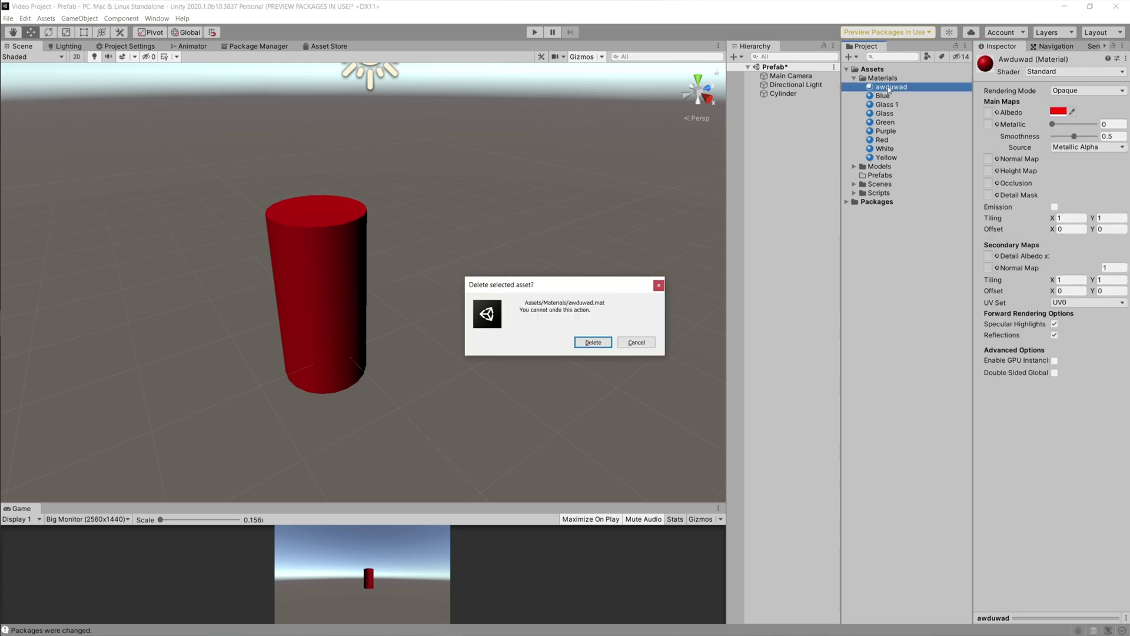
click(593, 341)
Step: Pan, zoom and orbit around the red cylinder, then select it
middle_drag(398, 252, 449, 255)
scroll(449, 247, up, 3)
scroll(448, 249, down, 1)
alt+drag(447, 249, 542, 254)
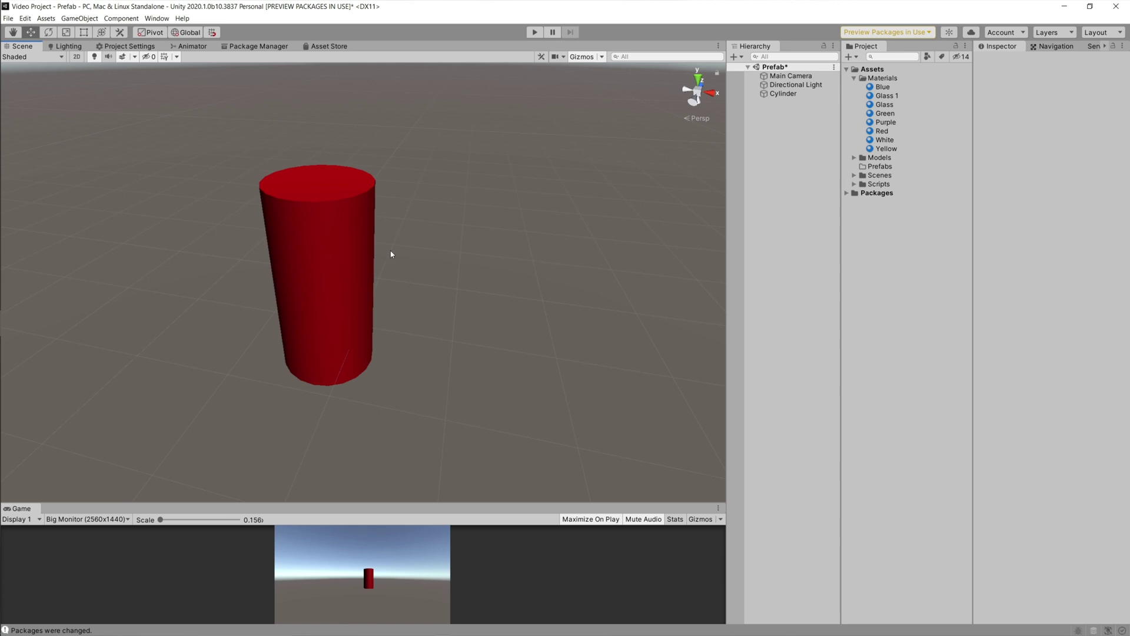
click(304, 235)
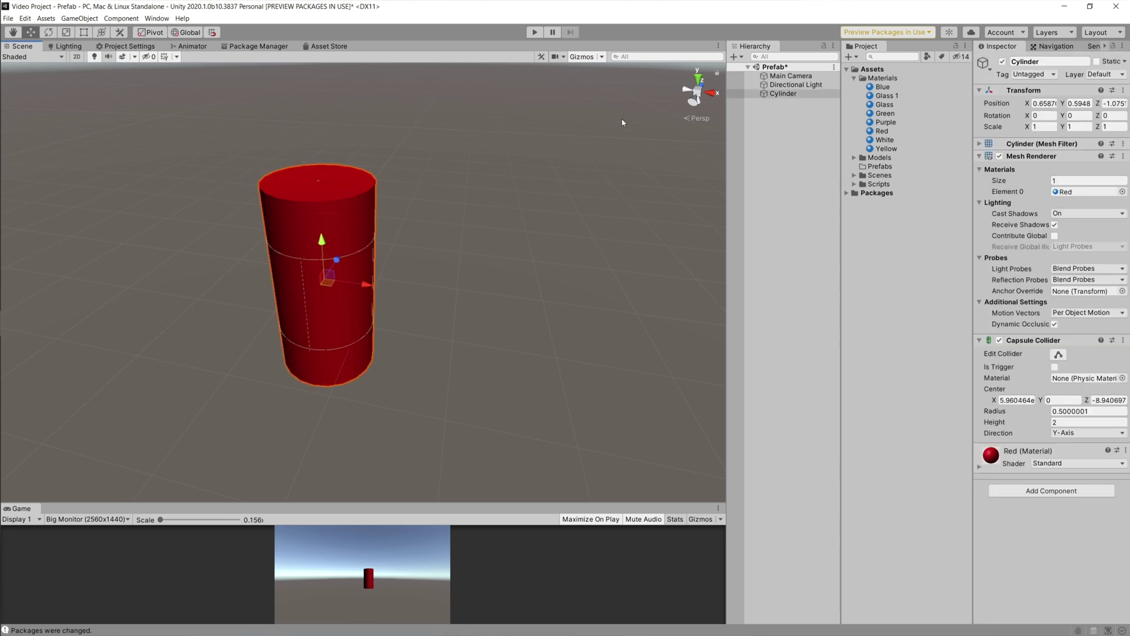
Step: Rename the cylinder to 'Red Cylinder' in the Hierarchy
click(783, 95)
text(Red Cyl)
key(Return)
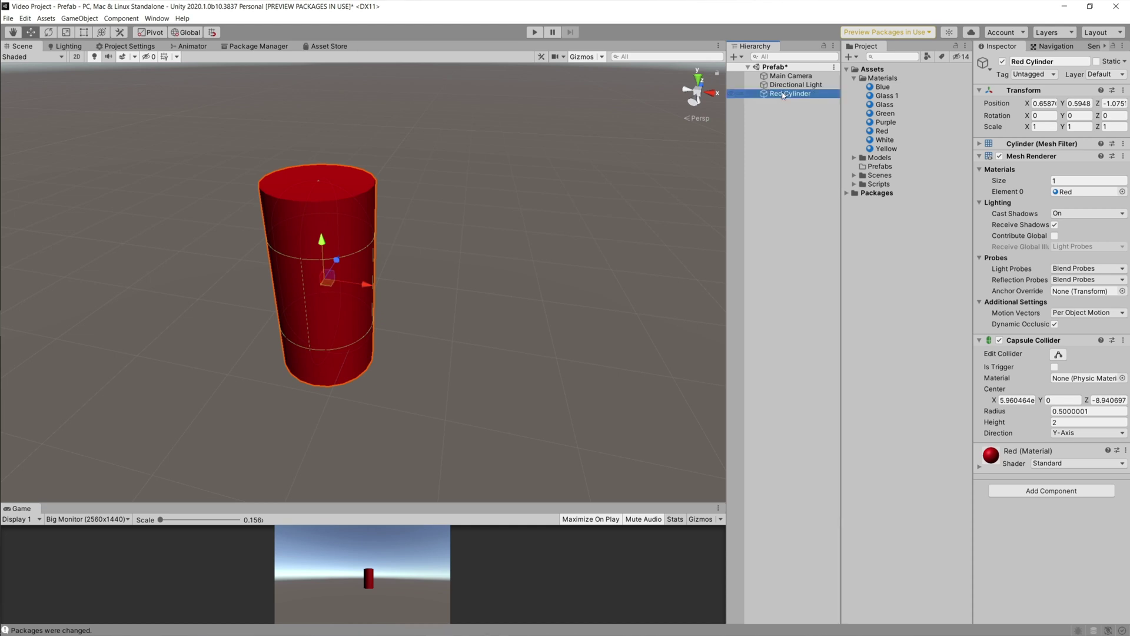
Step: Delete the old Prefabs folder and create a fresh folder named 'Prefabs' under Assets
click(895, 168)
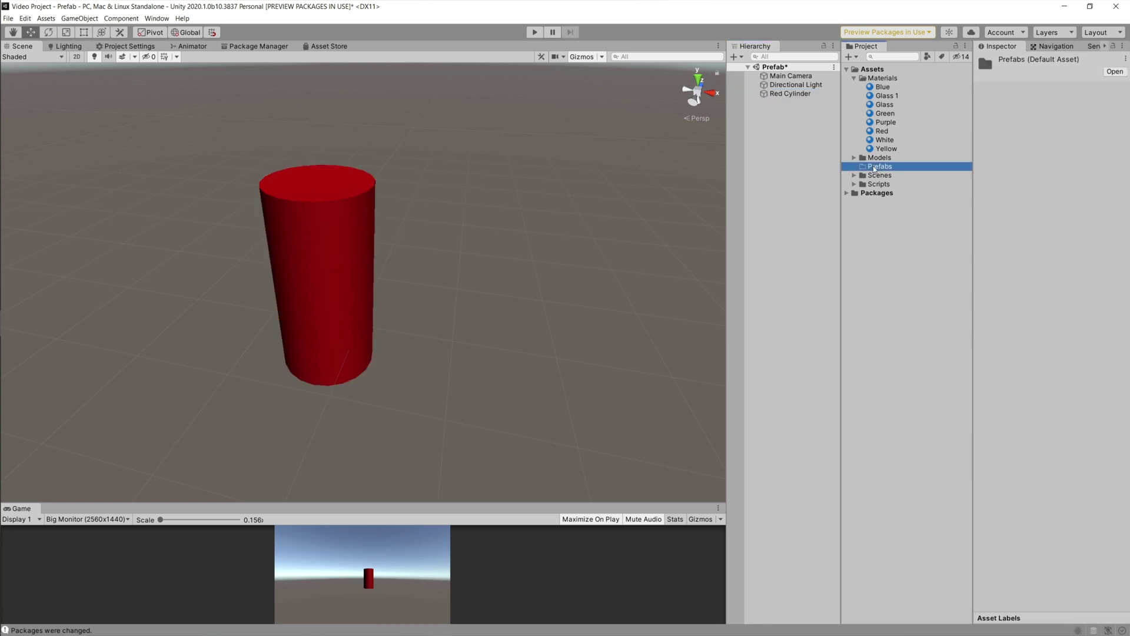
key(Delete)
click(593, 341)
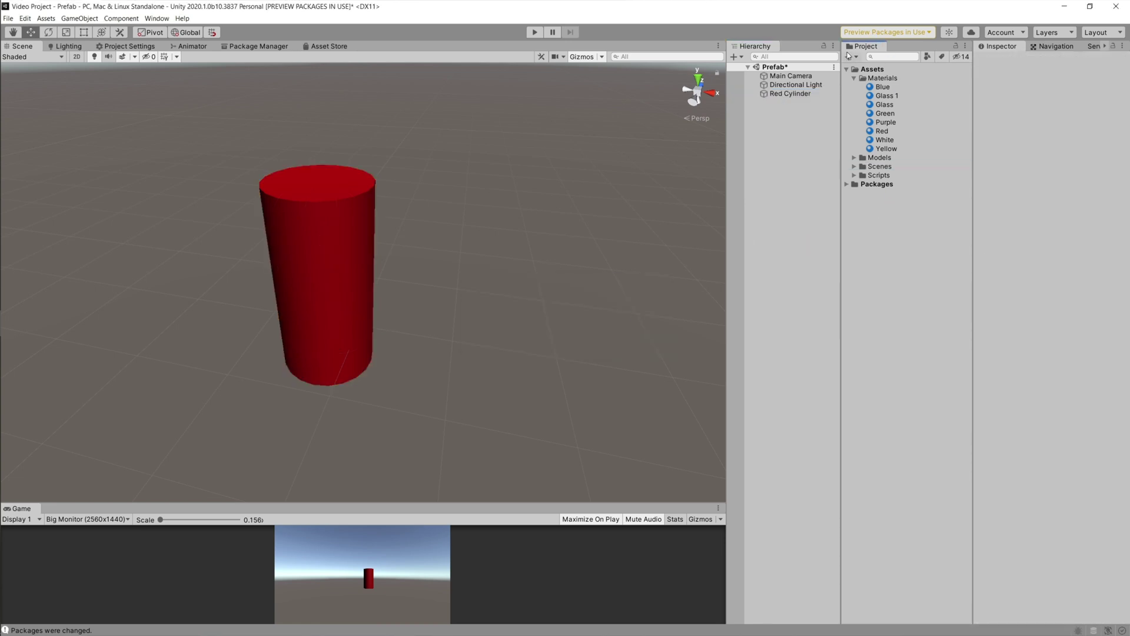
click(851, 56)
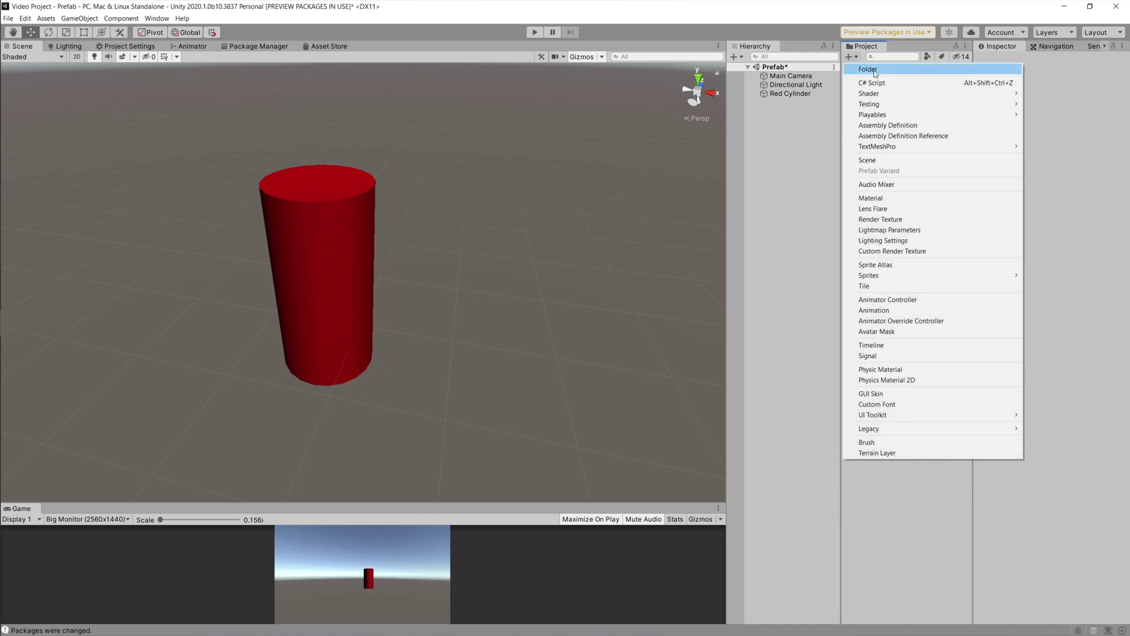
click(869, 69)
text(Prefabs)
key(Return)
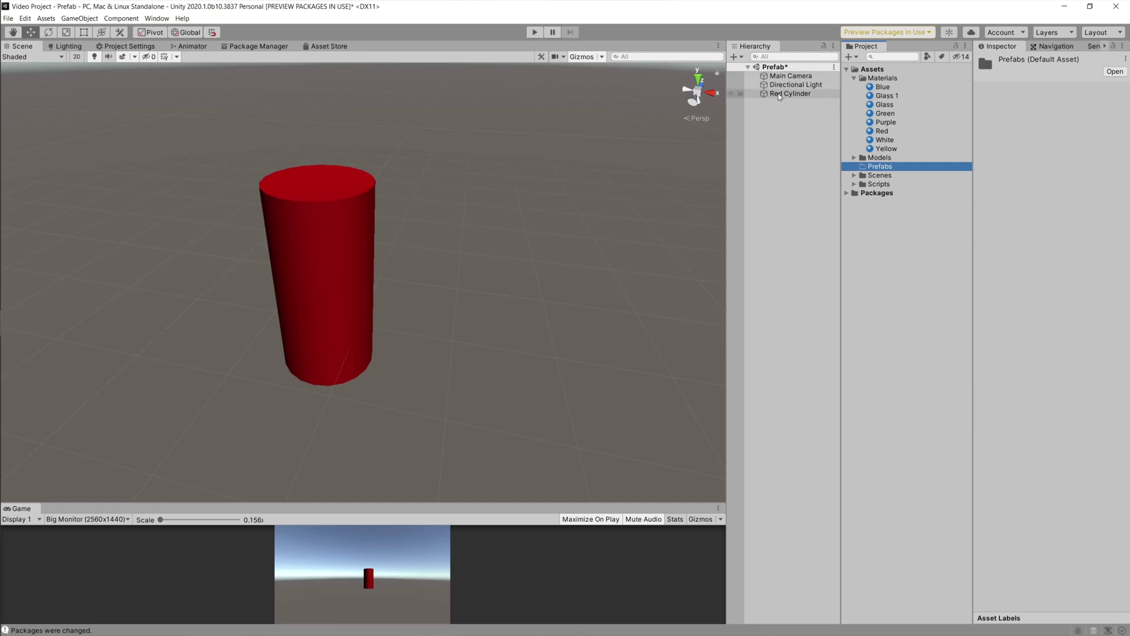
Step: Drag Red Cylinder from the Hierarchy into the Prefabs folder to make a prefab
drag(778, 95, 875, 168)
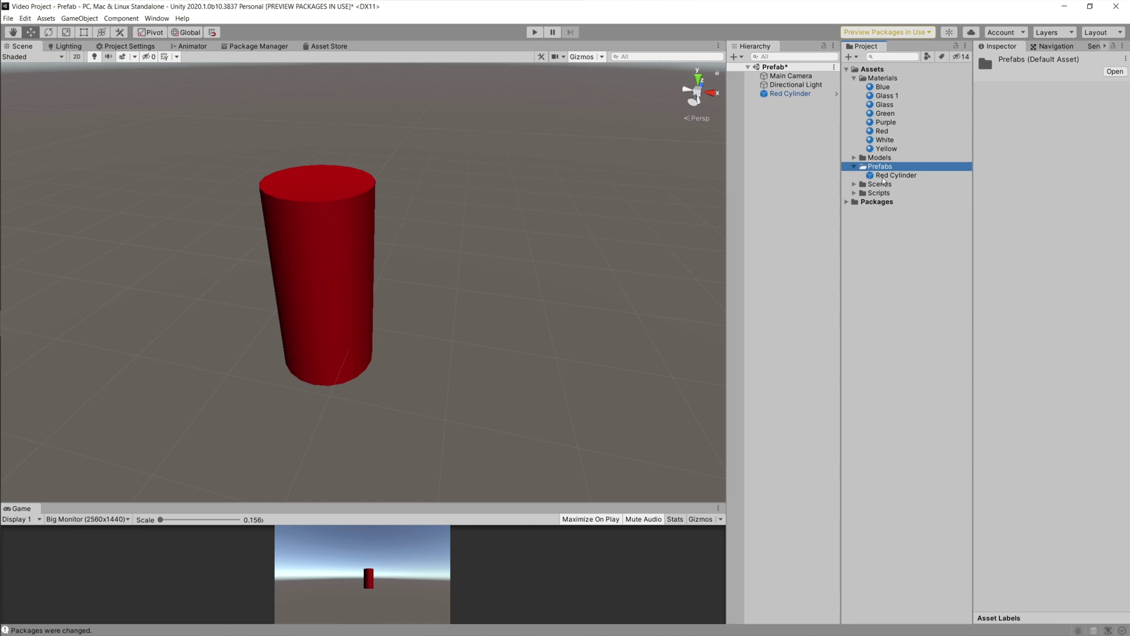
Step: Drop a Red Cylinder prefab instance into the scene, then delete that Red Cylinder (1)
click(880, 177)
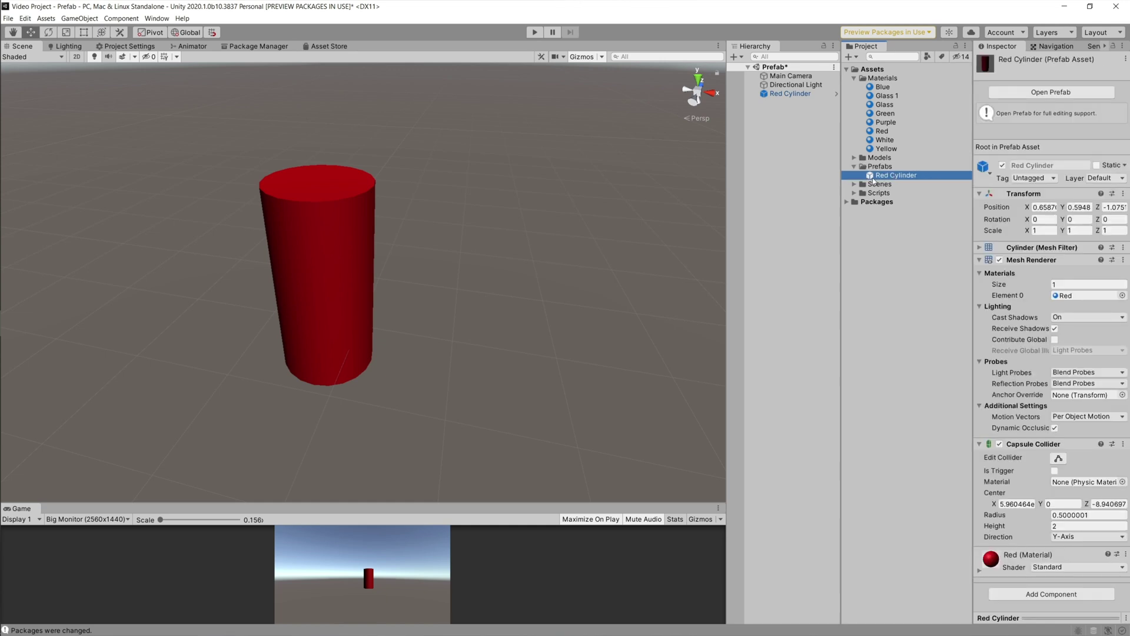
drag(900, 176, 466, 231)
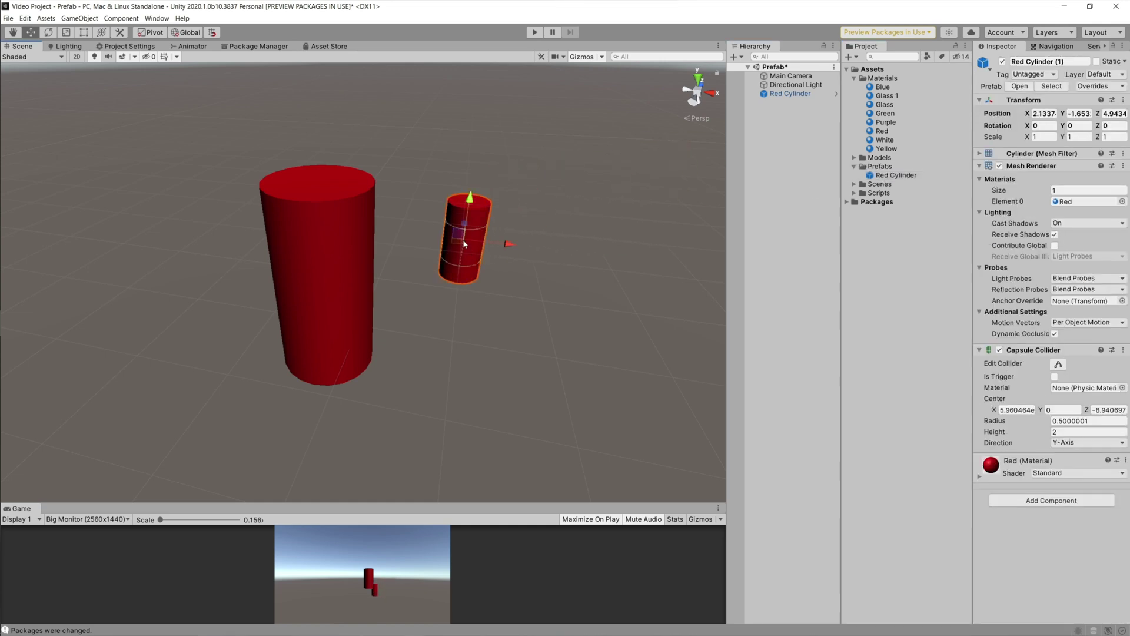
scroll(467, 211, up, 3)
scroll(359, 239, down, 5)
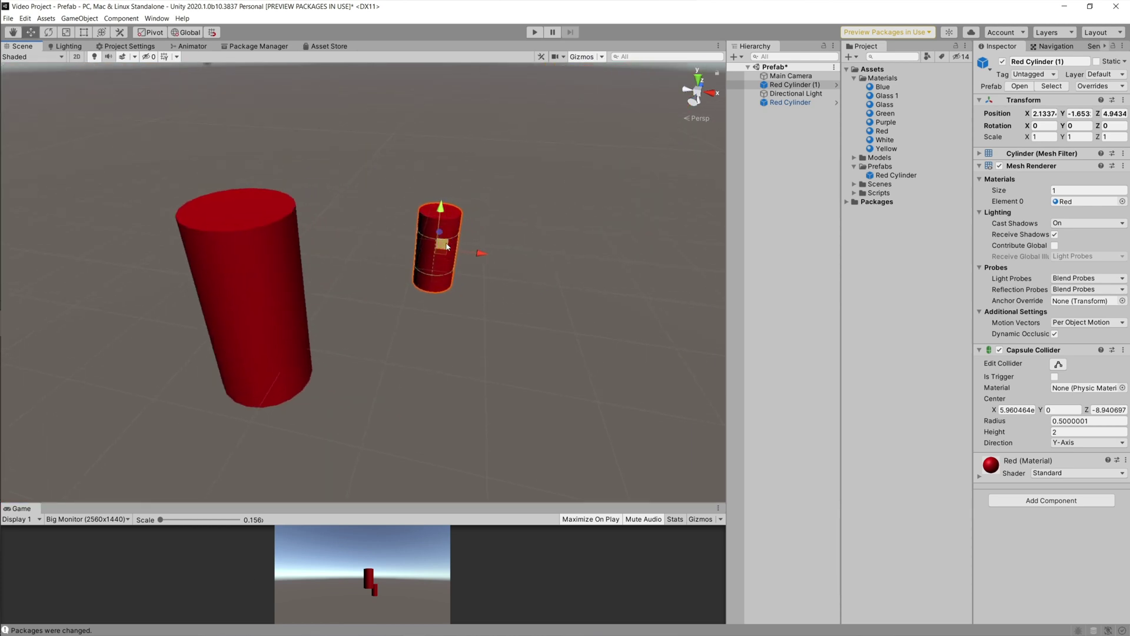
click(781, 86)
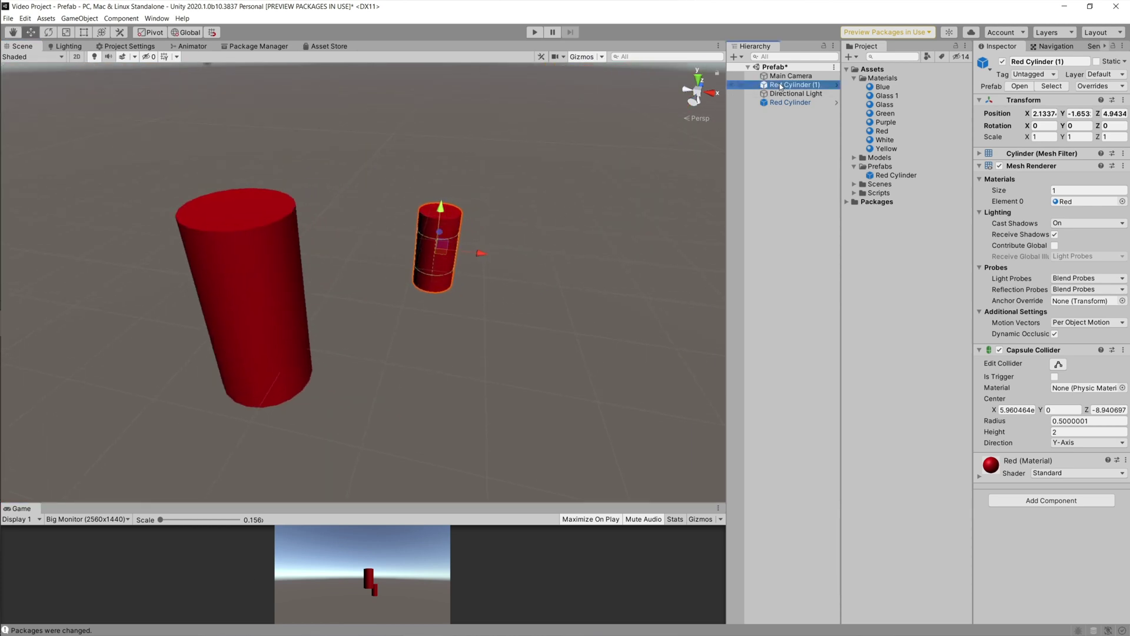
key(Delete)
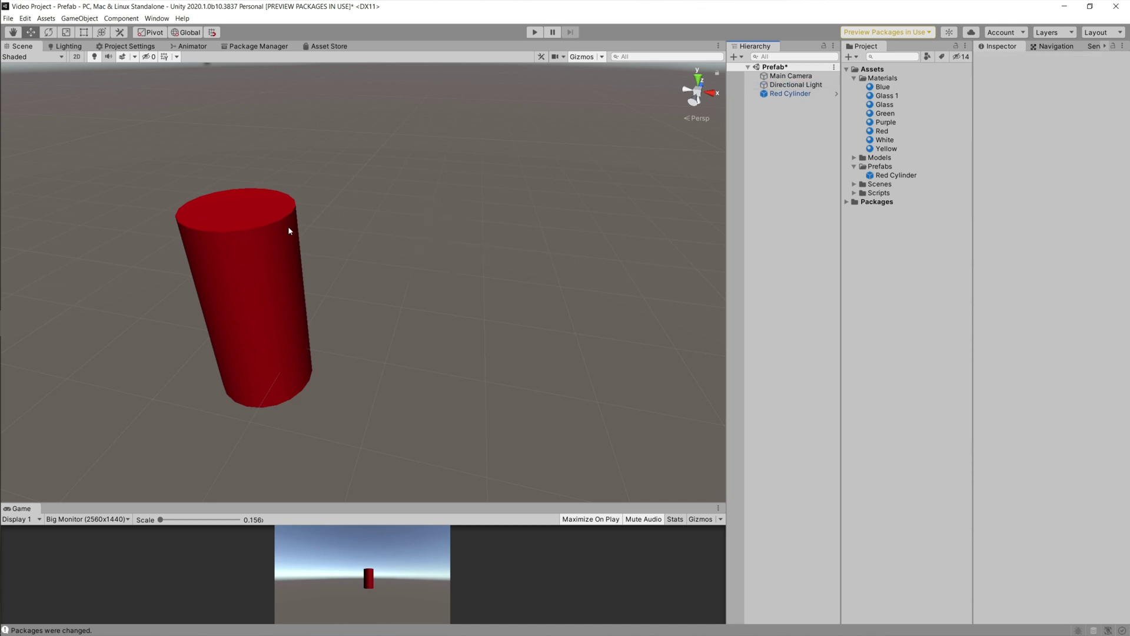
Step: Frame the red cylinder, duplicate it, and move the copy right to X 2.824
click(289, 230)
key(f)
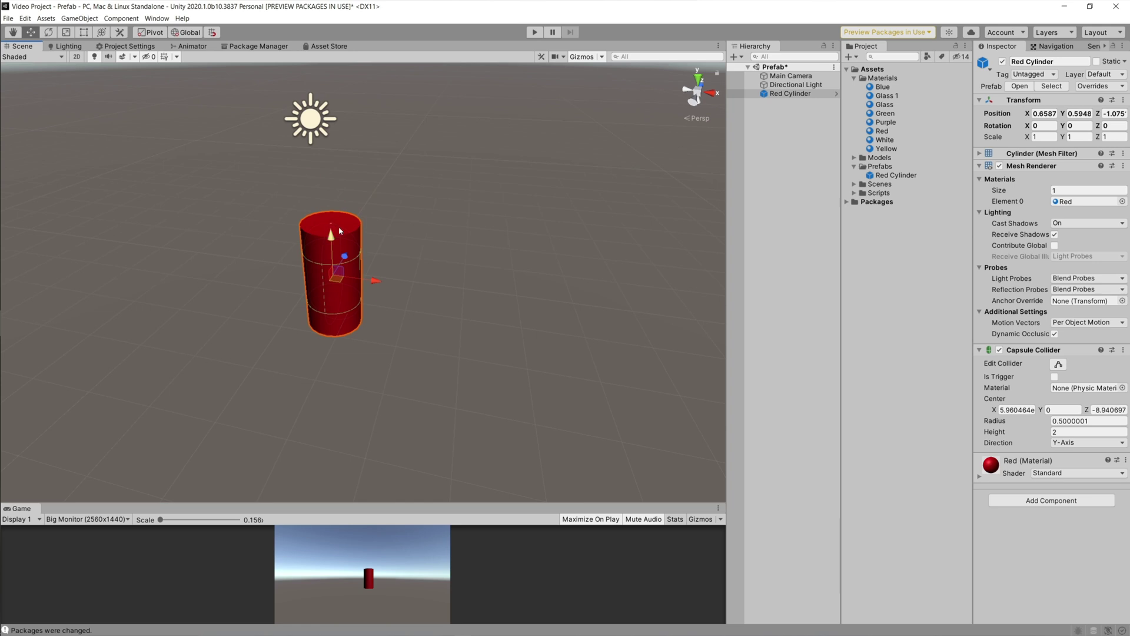
key(ctrl+d)
drag(362, 281, 524, 300)
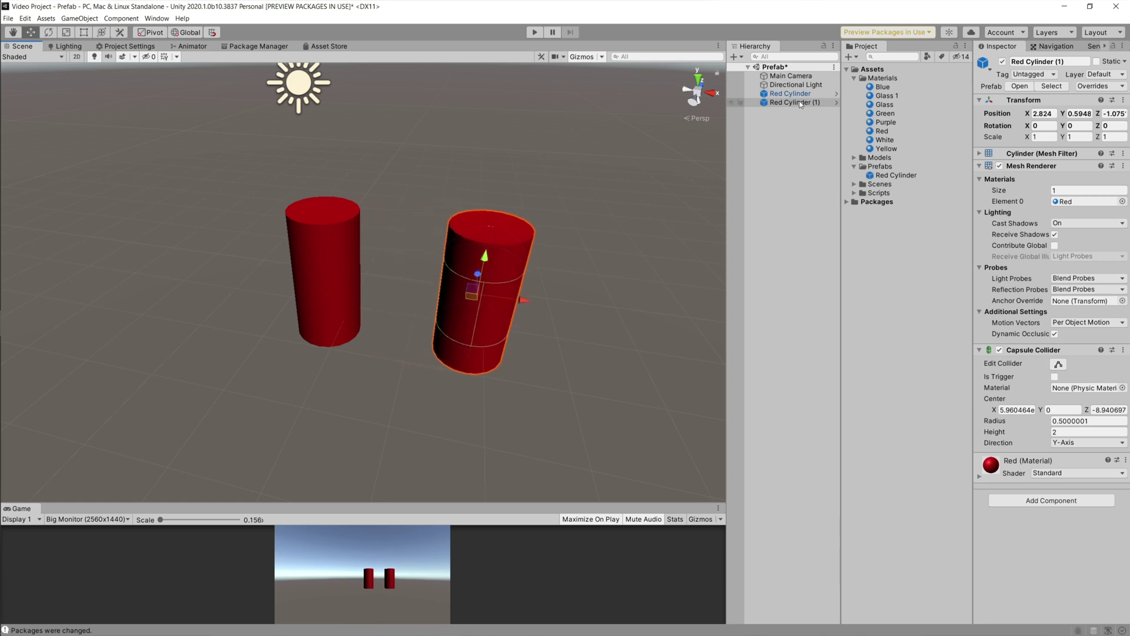
click(795, 115)
click(796, 103)
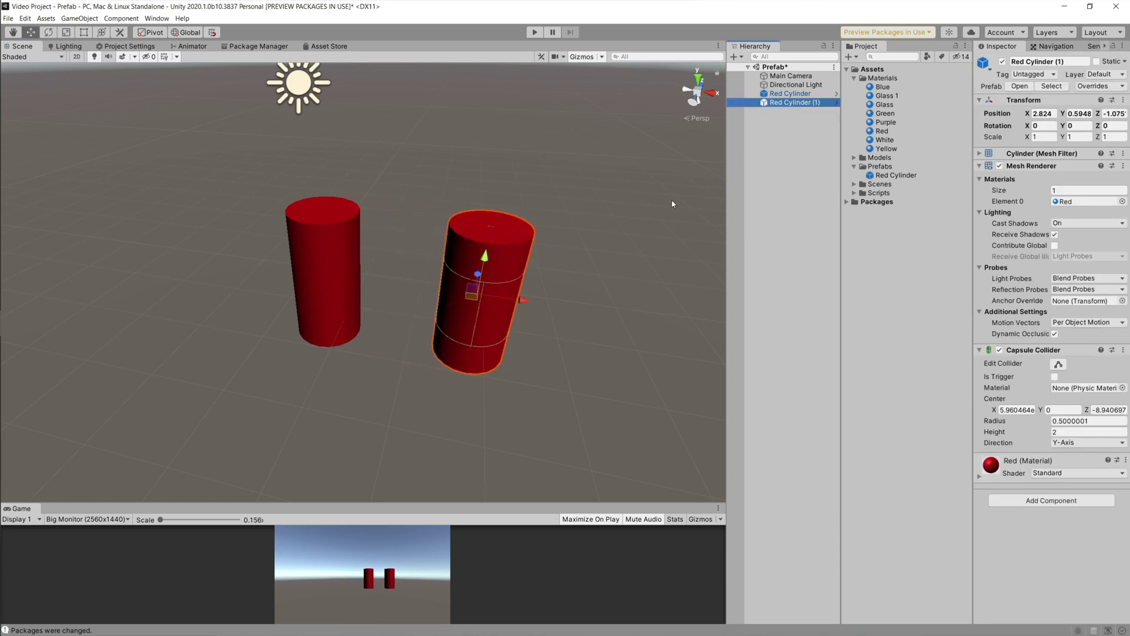
scroll(665, 175, up, 5)
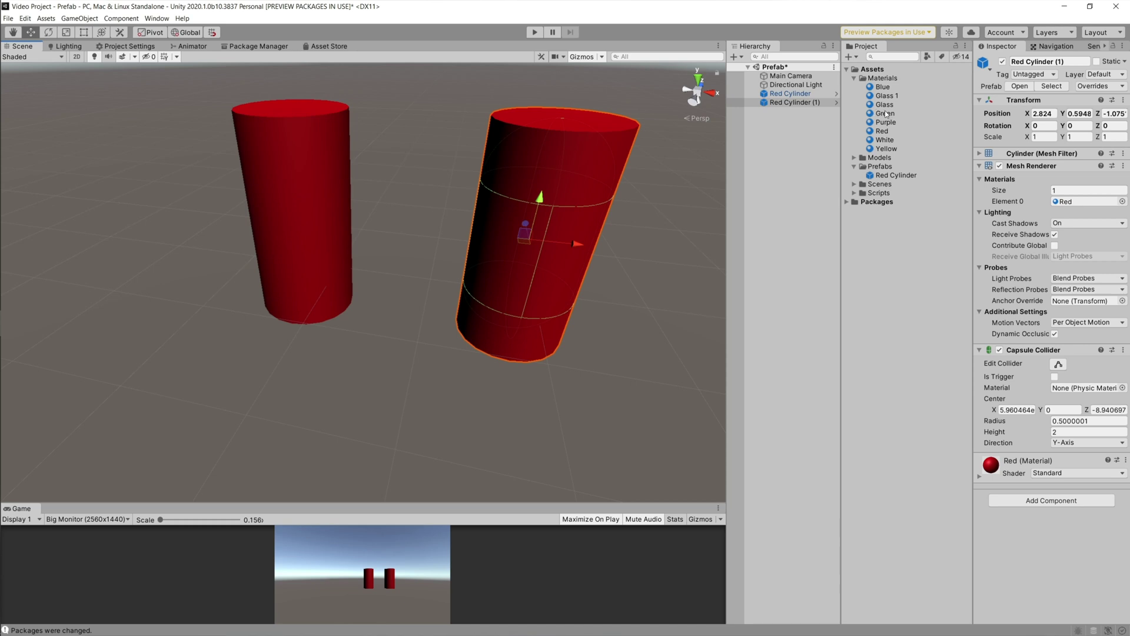
Step: Apply the Green material to Red Cylinder (1) and drag it into the Prefabs folder
click(909, 113)
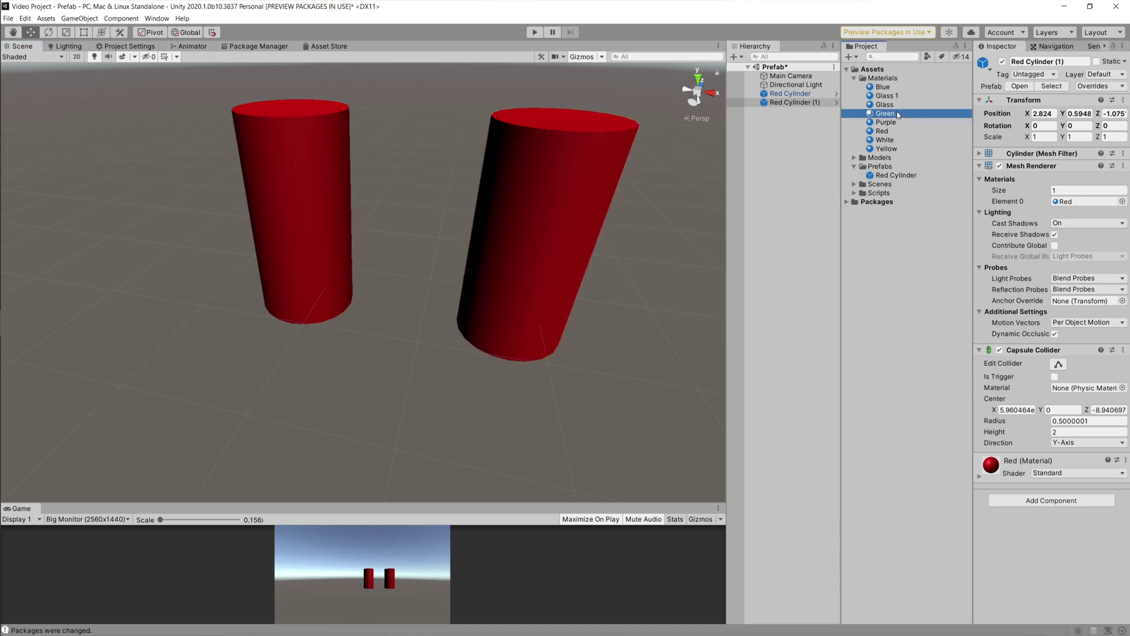
click(1077, 106)
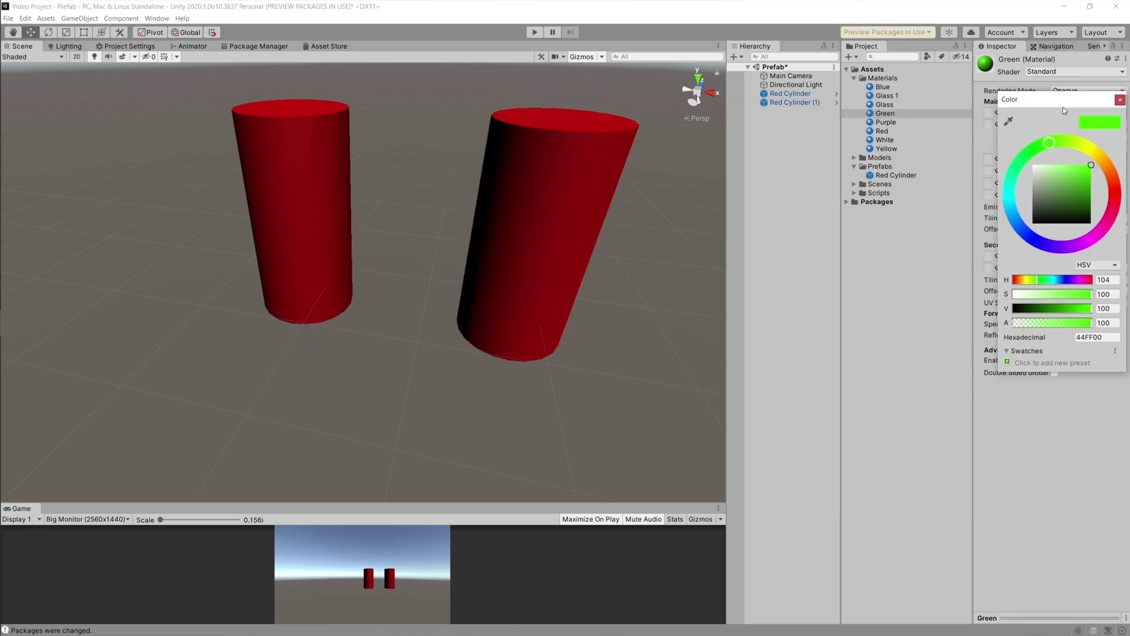
click(1118, 100)
drag(889, 115, 581, 172)
scroll(568, 191, down, 3)
scroll(568, 191, up, 2)
click(462, 224)
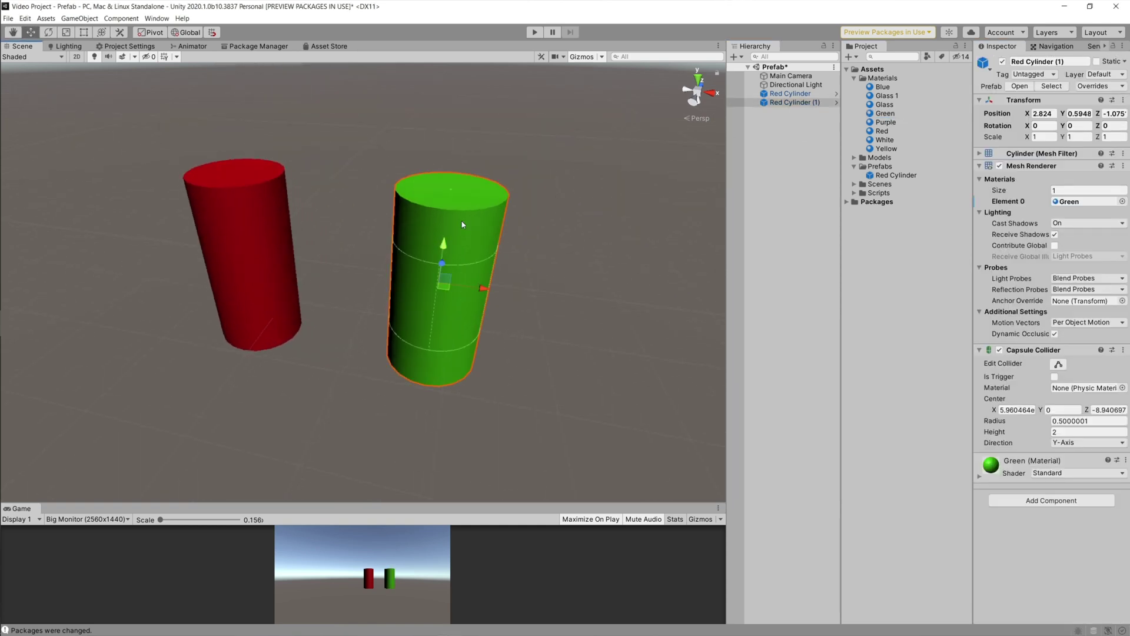
click(785, 105)
drag(818, 106, 878, 169)
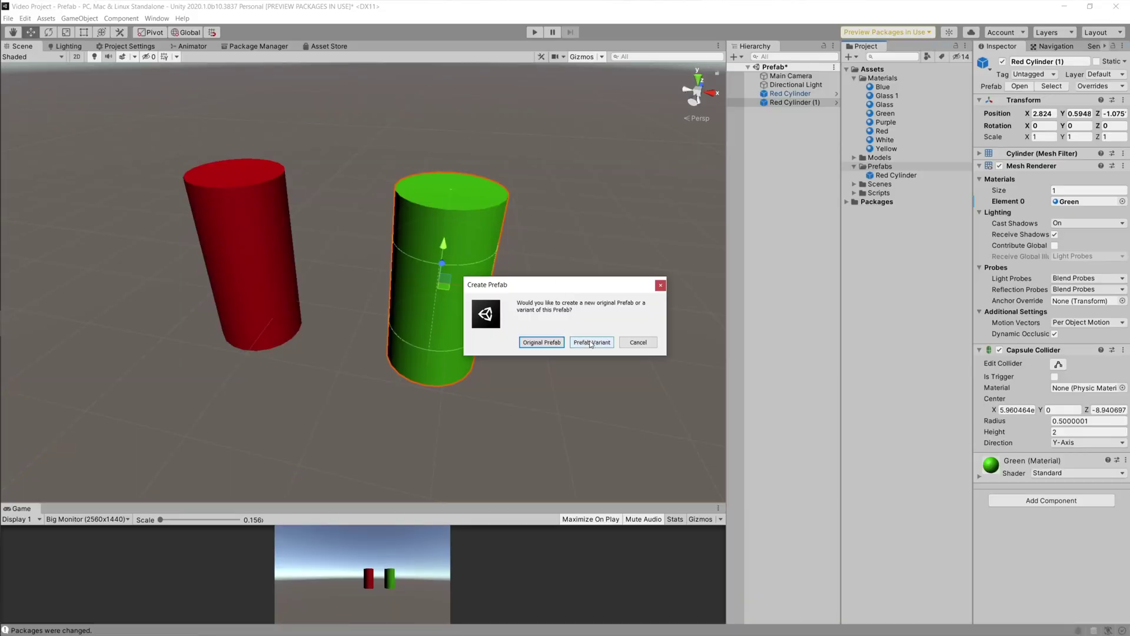
Step: Create the prefab as a variant and rename it 'Green Cylinder (variant)'
click(591, 342)
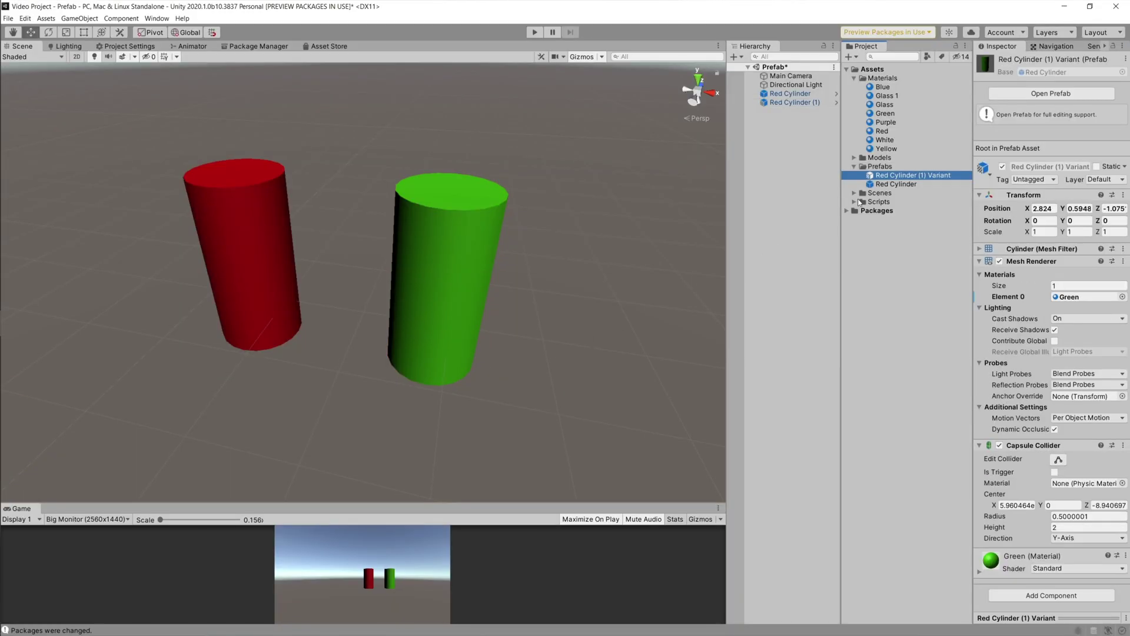
click(895, 184)
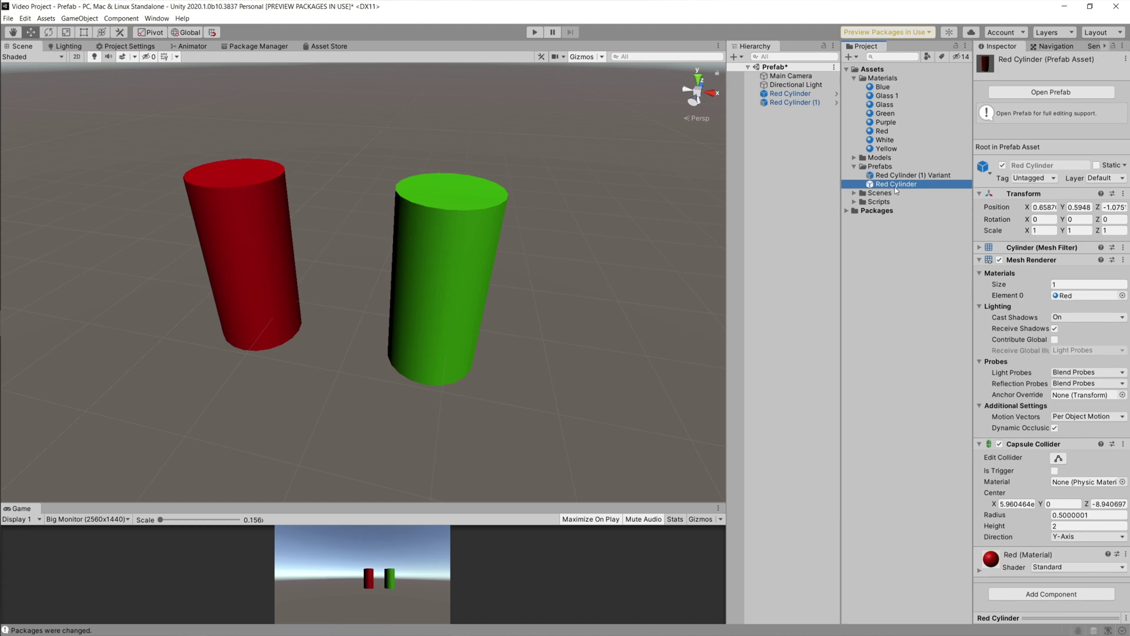
click(912, 176)
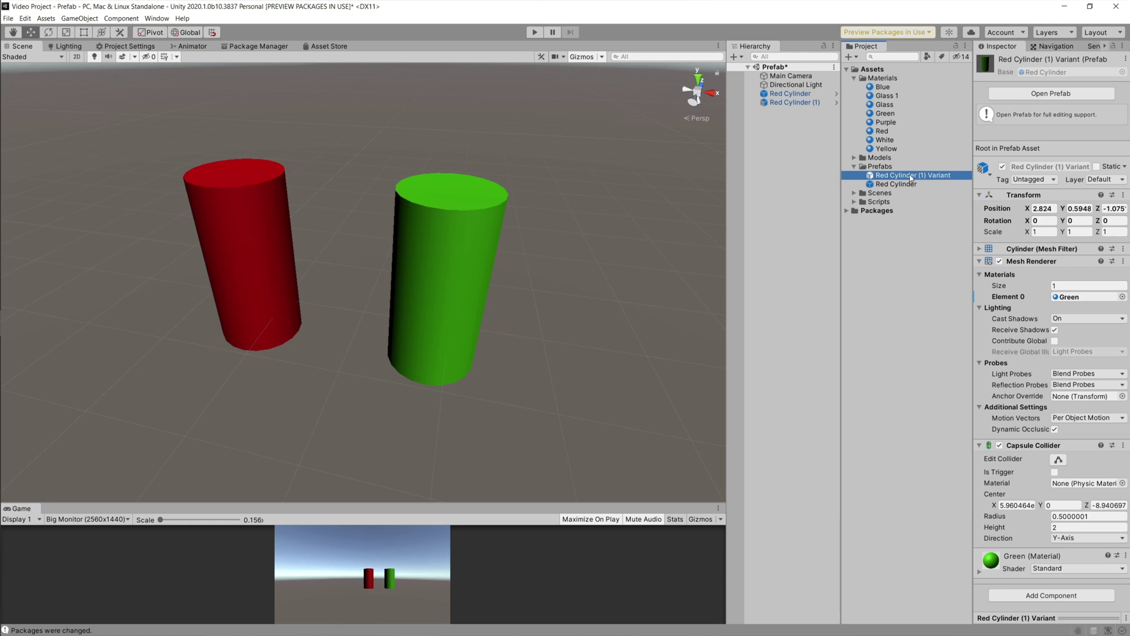
click(911, 175)
text(G)
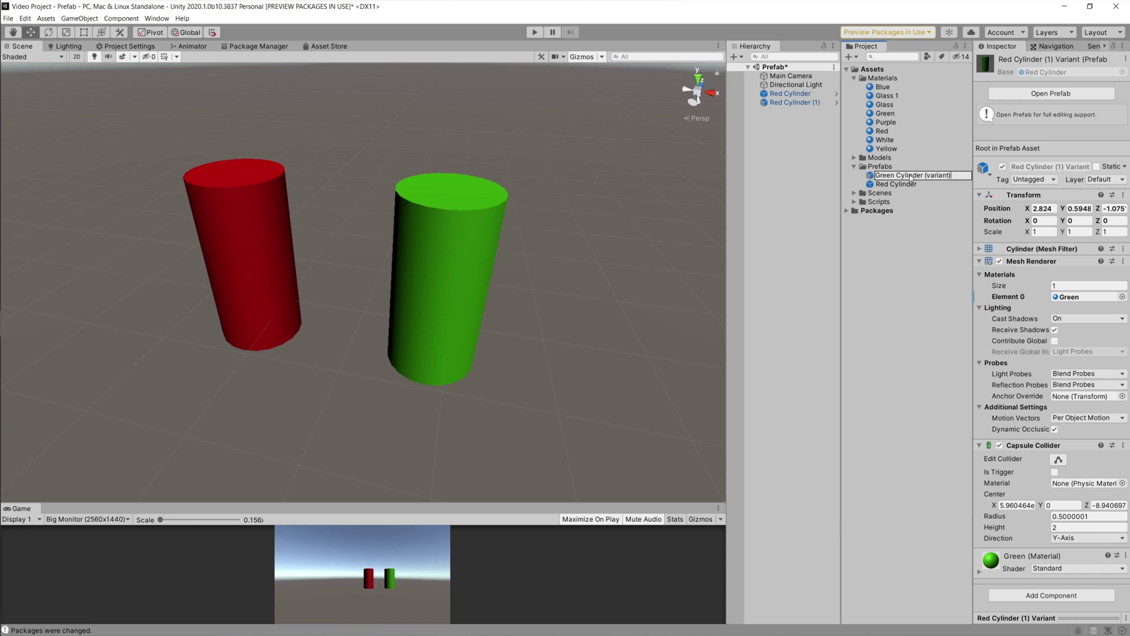
text(reen Cylinder (variant))
key(Return)
click(910, 176)
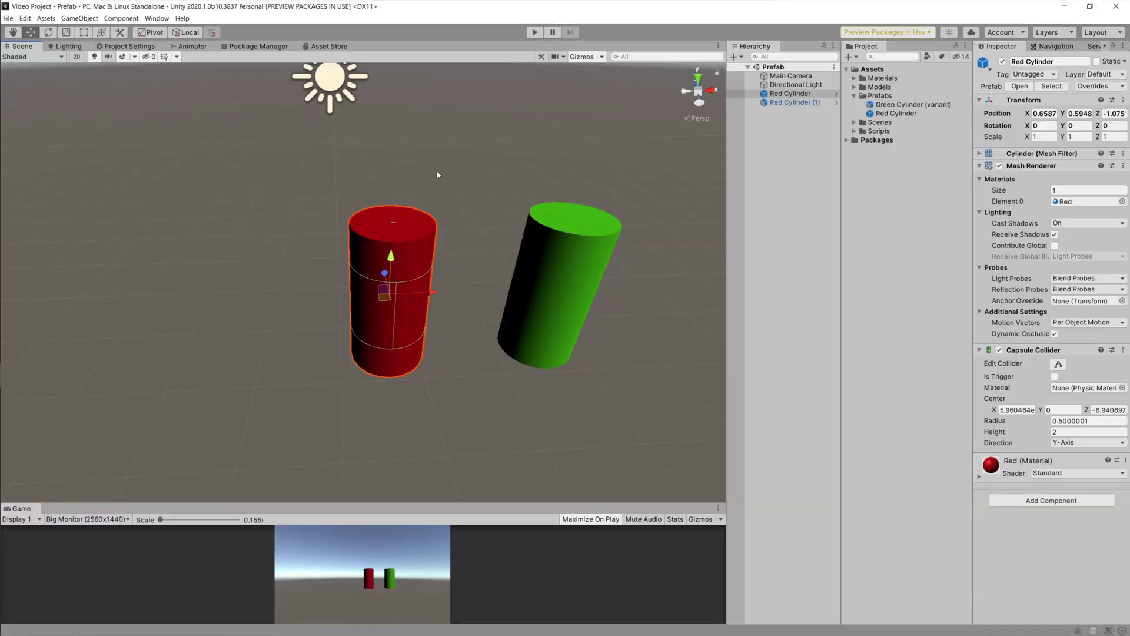
Step: Duplicate the red cylinder into copies (2) to (8) and move them off to the left
middle_drag(423, 210, 469, 225)
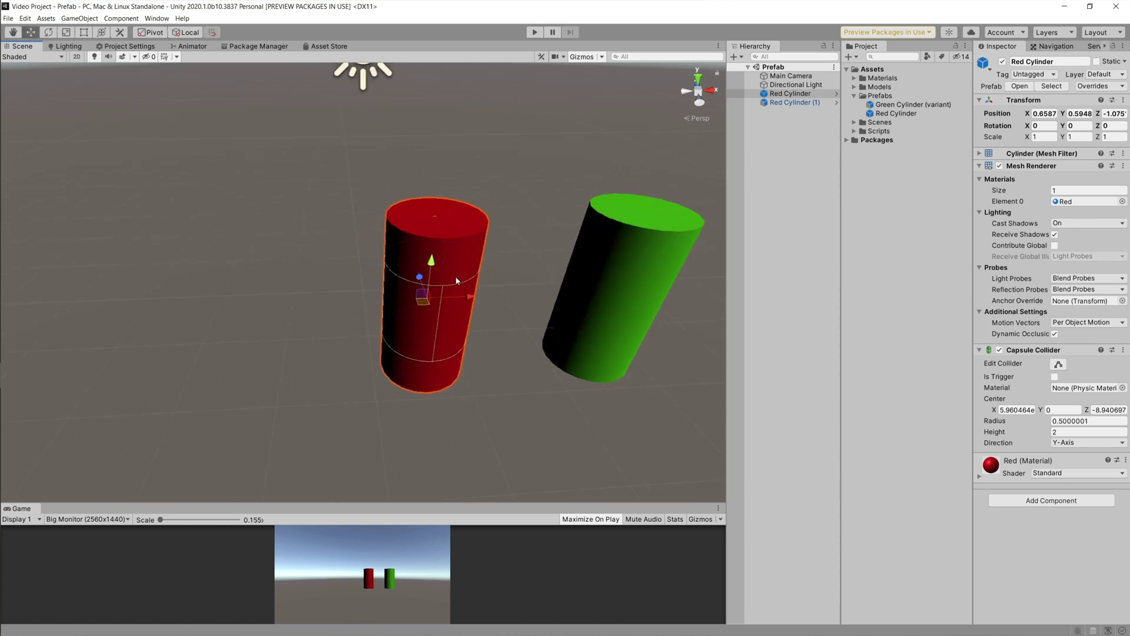
key(ctrl+d)
key(ctrl+d)
key(ctrl+d)
key(ctrl+d)
key(ctrl+d)
key(ctrl+d)
key(ctrl+d)
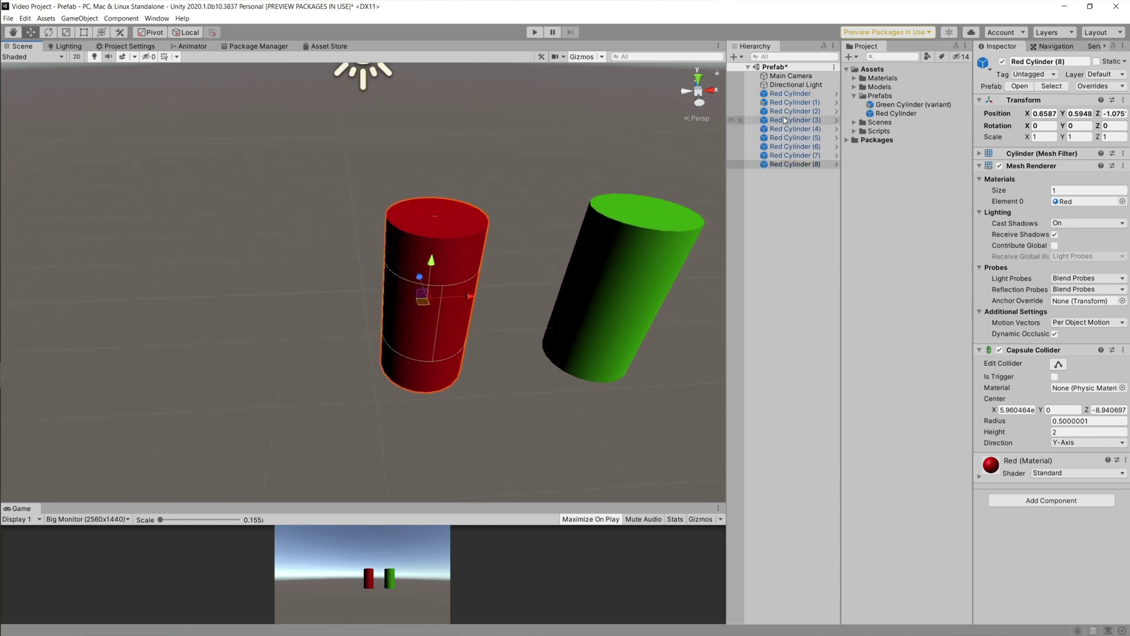
shift+click(783, 164)
drag(428, 303, 210, 269)
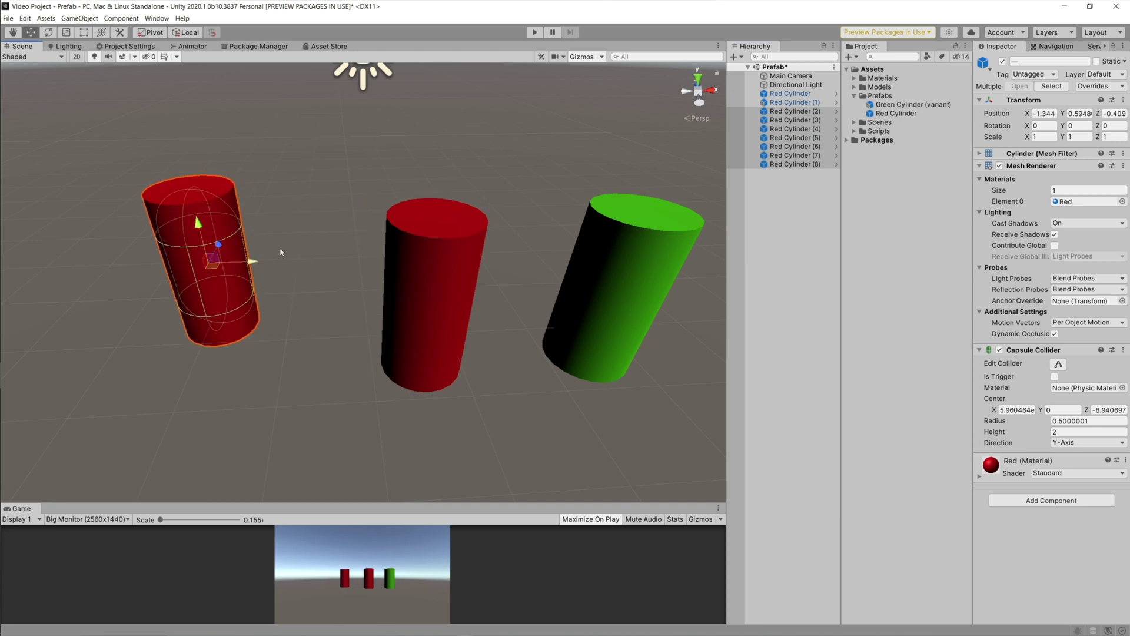
Step: Spread the copies around the scene, leaving one behind with each move toward the back and right
click(794, 121)
shift+click(787, 165)
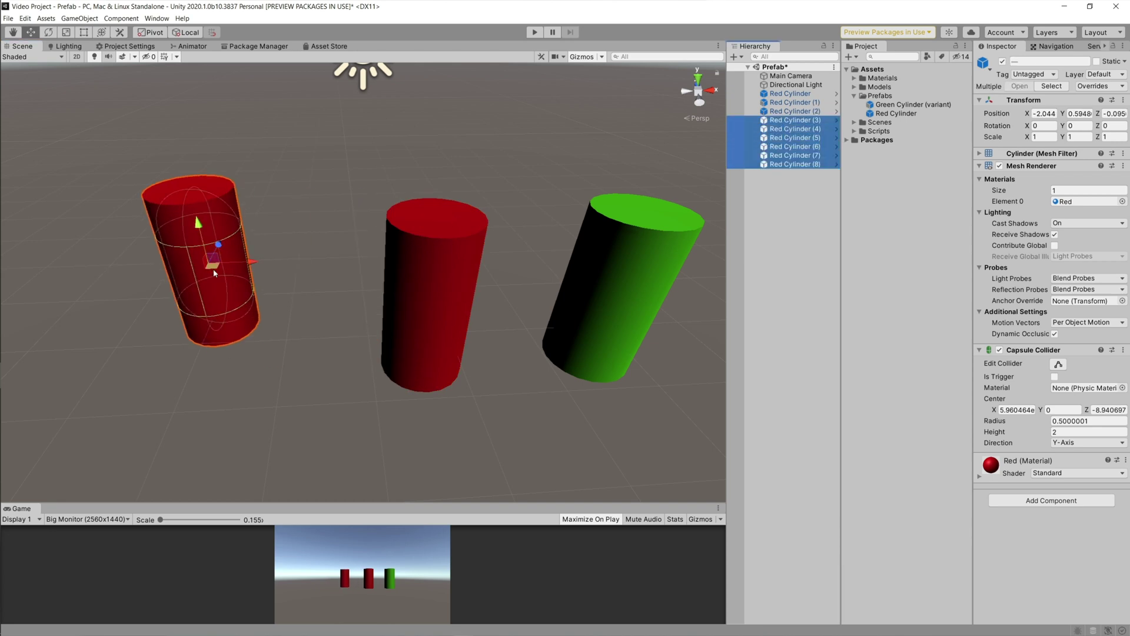
drag(215, 272, 500, 168)
click(789, 129)
shift+click(790, 165)
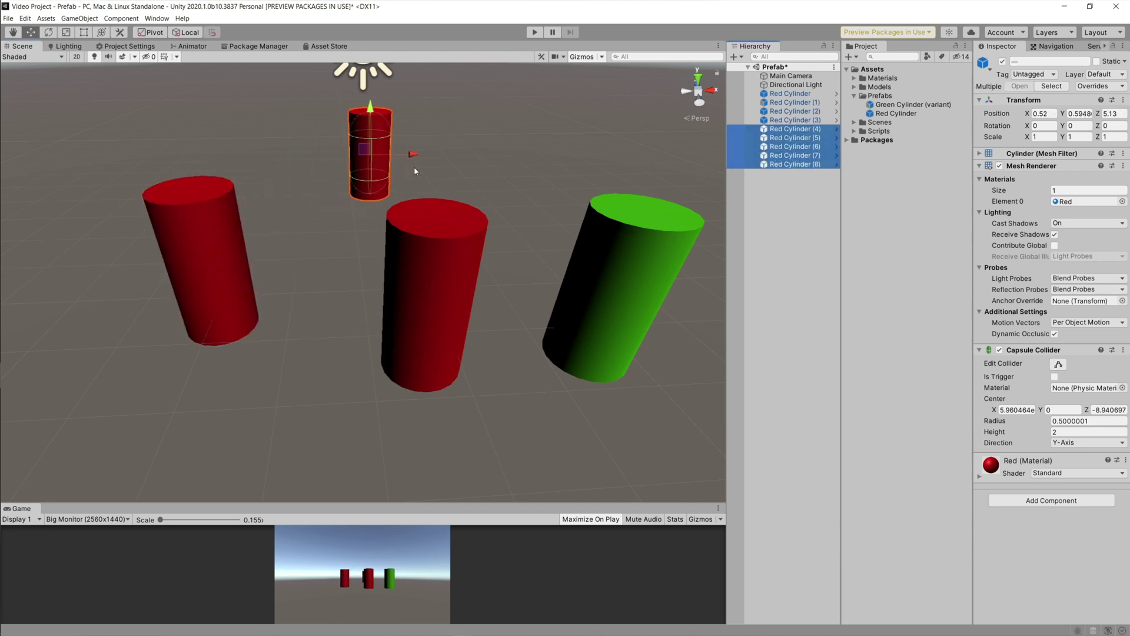
drag(356, 154, 455, 139)
click(791, 138)
shift+click(790, 165)
click(792, 146)
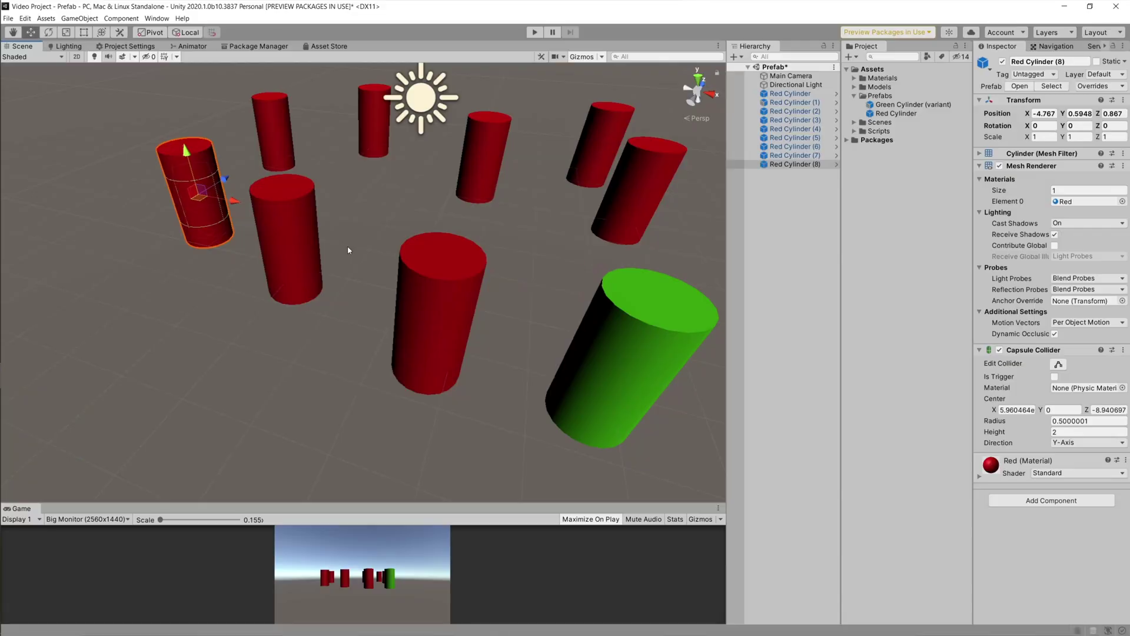
Step: Orbit to view the whole ring of cylinders and select the Red Cylinder prefab asset
alt+drag(348, 251, 437, 239)
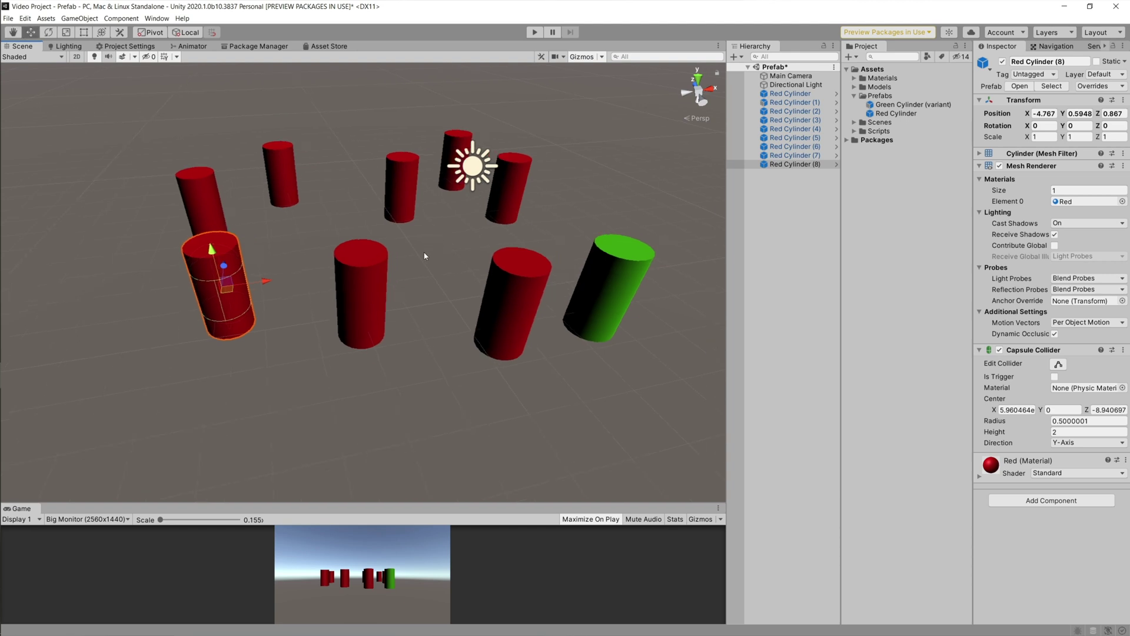
click(879, 115)
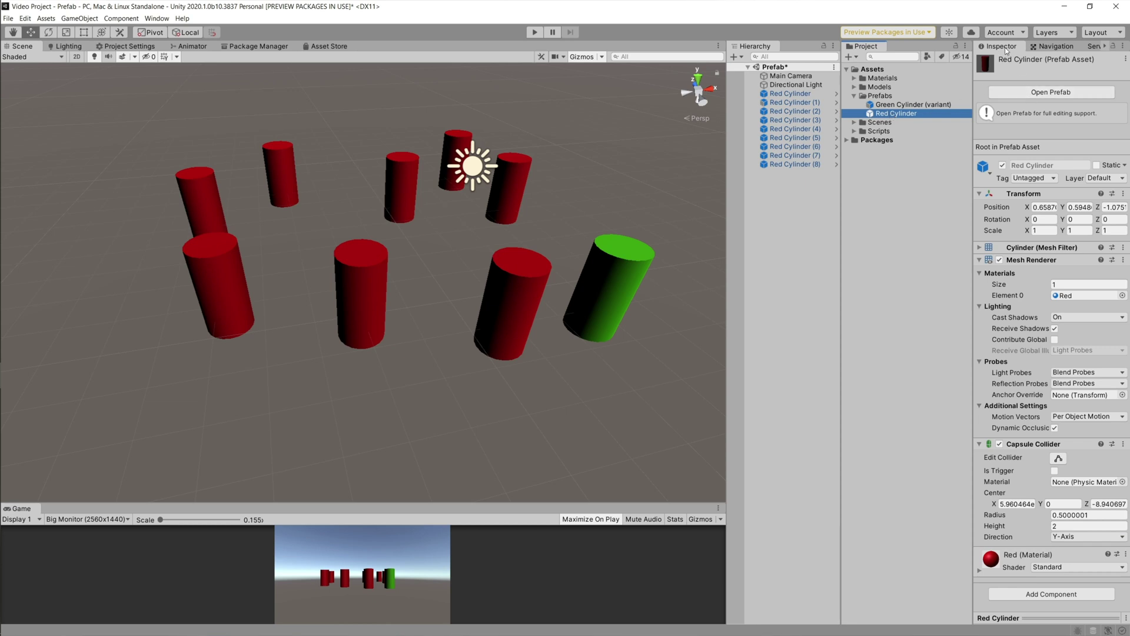
Step: Open the Red Cylinder prefab for isolated editing and bring up the Hierarchy's 3D Object menu
click(1036, 93)
scroll(531, 242, down, 3)
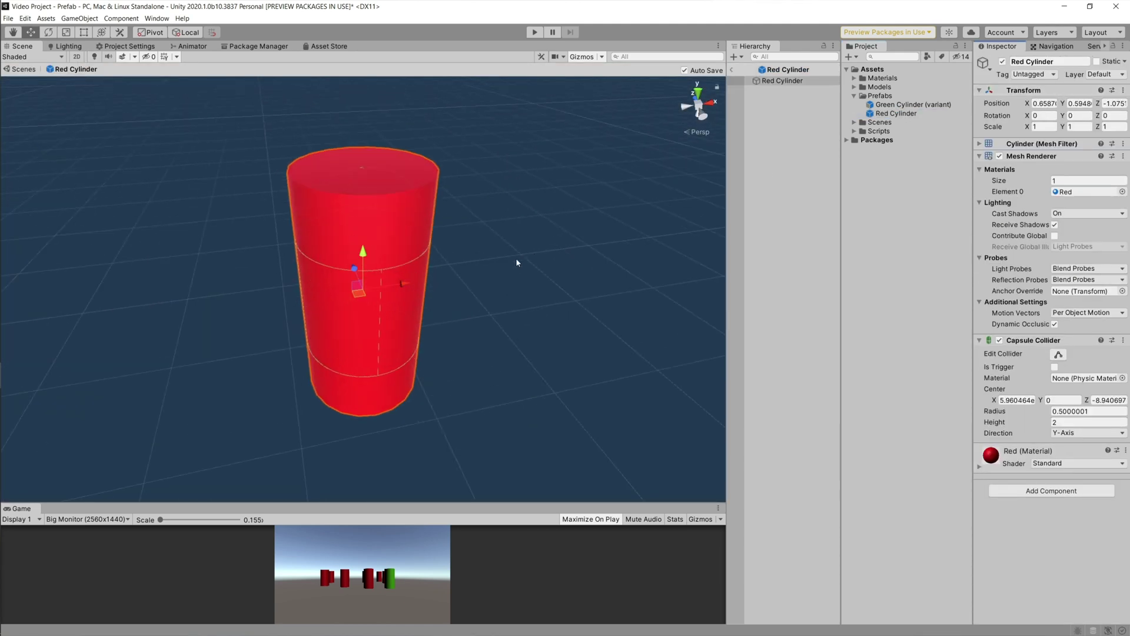
scroll(465, 292, down, 3)
scroll(444, 293, up, 8)
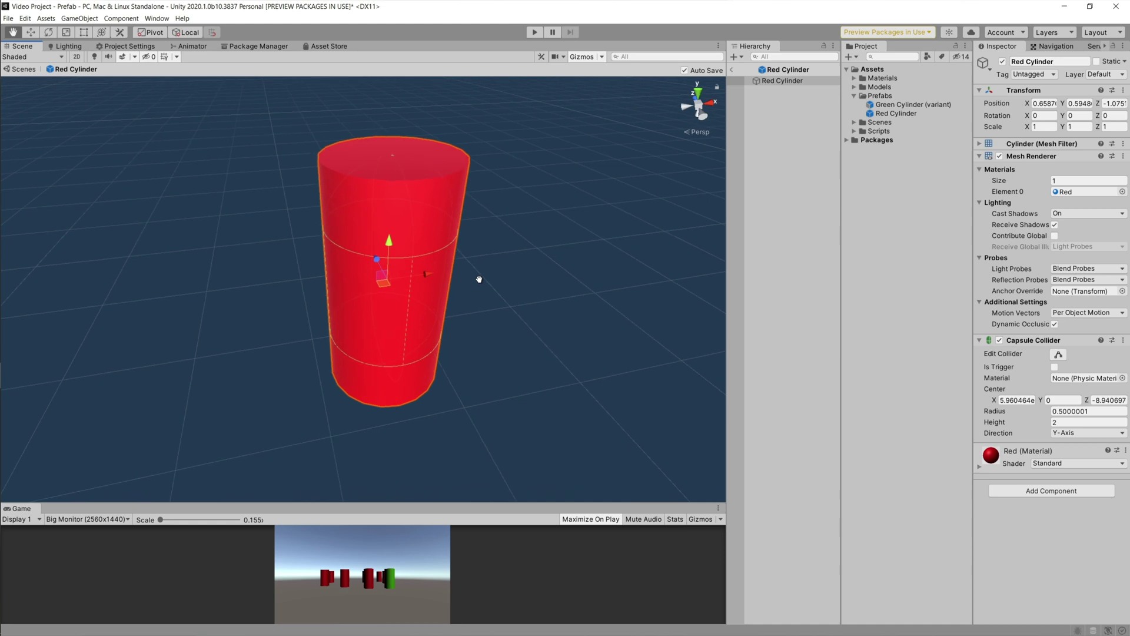
scroll(471, 282, down, 3)
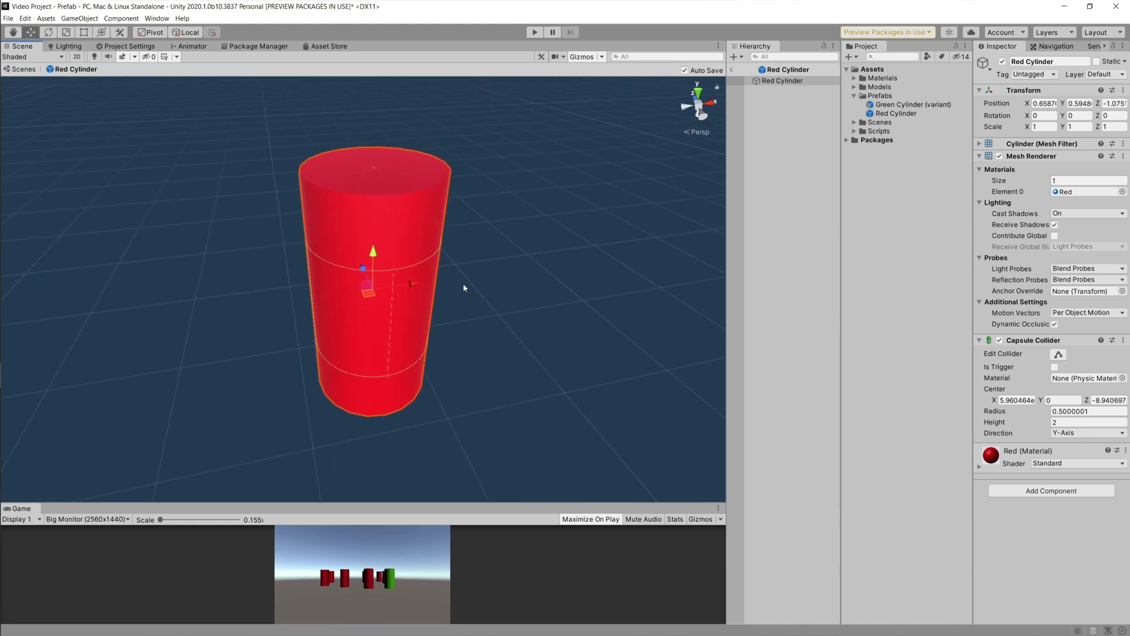
click(736, 57)
mouse_move(771, 91)
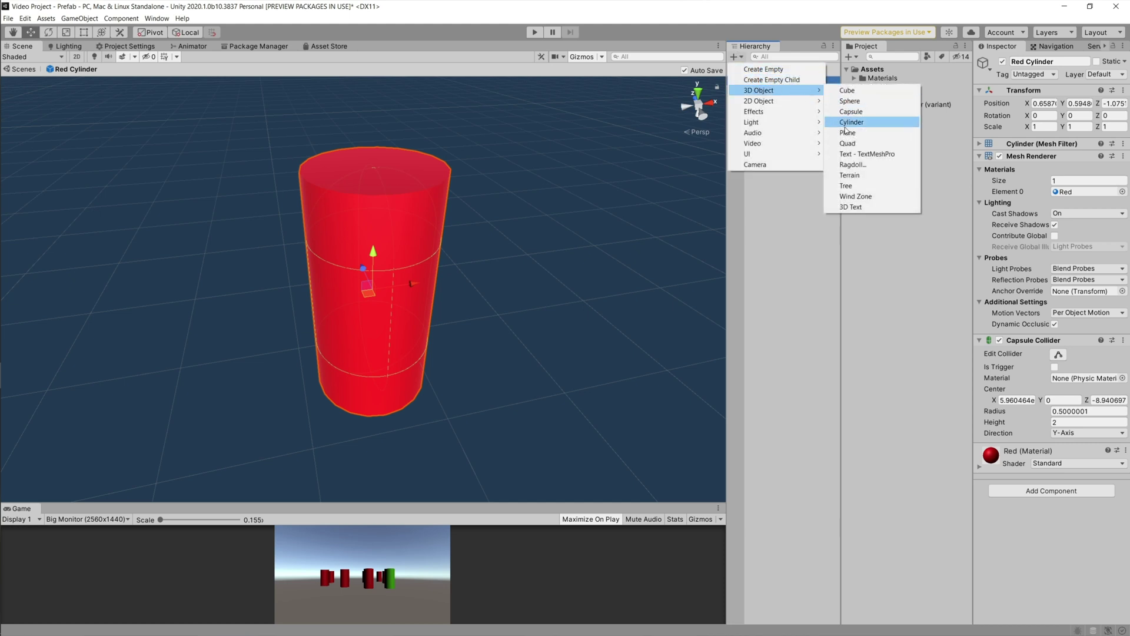
Step: Add a Cube child to the Red Cylinder prefab, raise it to the top, and flatten it into a cap
click(847, 91)
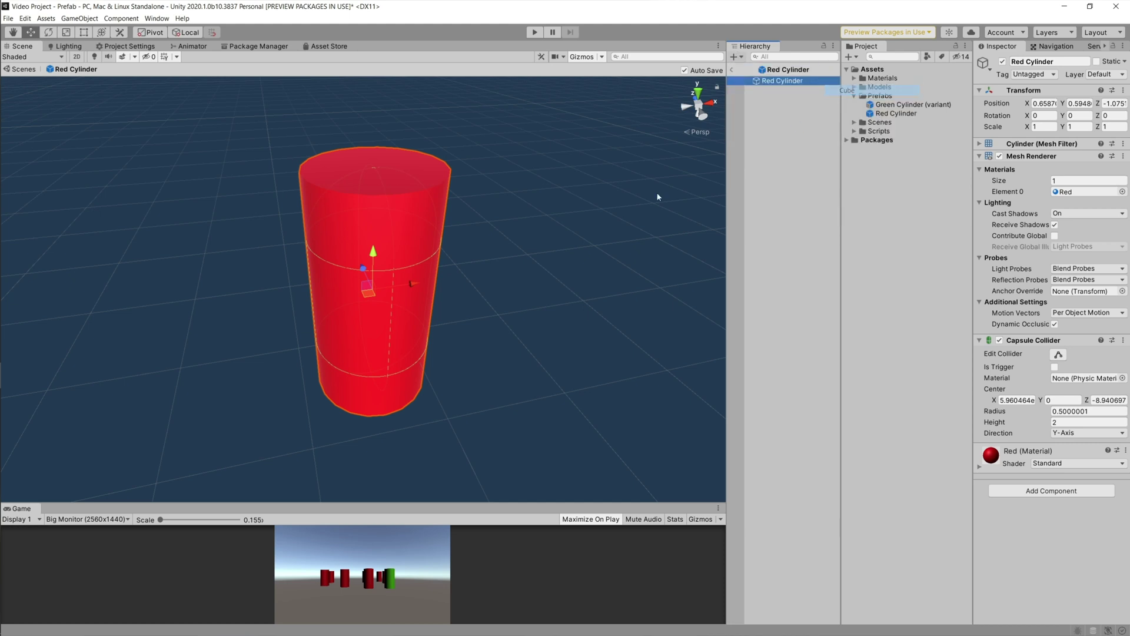
drag(360, 277, 373, 143)
key(r)
click(66, 32)
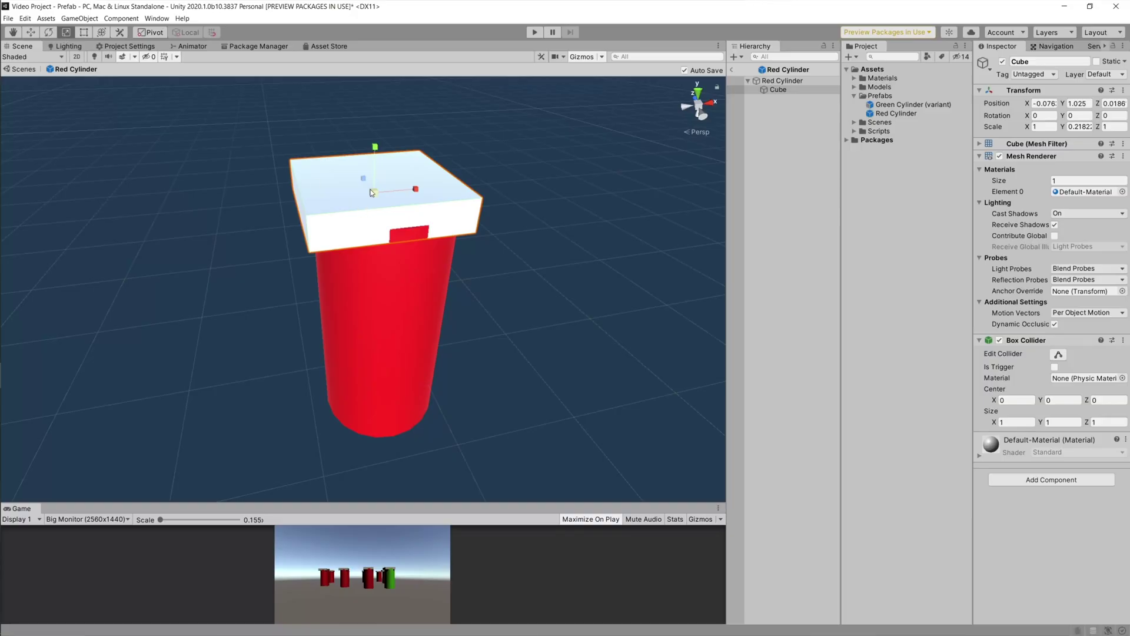
drag(372, 193, 382, 187)
alt+drag(382, 187, 366, 202)
Step: Inspect the flat cap from a lower angle, then leave prefab editing for the scene
scroll(472, 194, down, 5)
scroll(559, 142, up, 5)
scroll(558, 142, up, 3)
scroll(515, 212, down, 5)
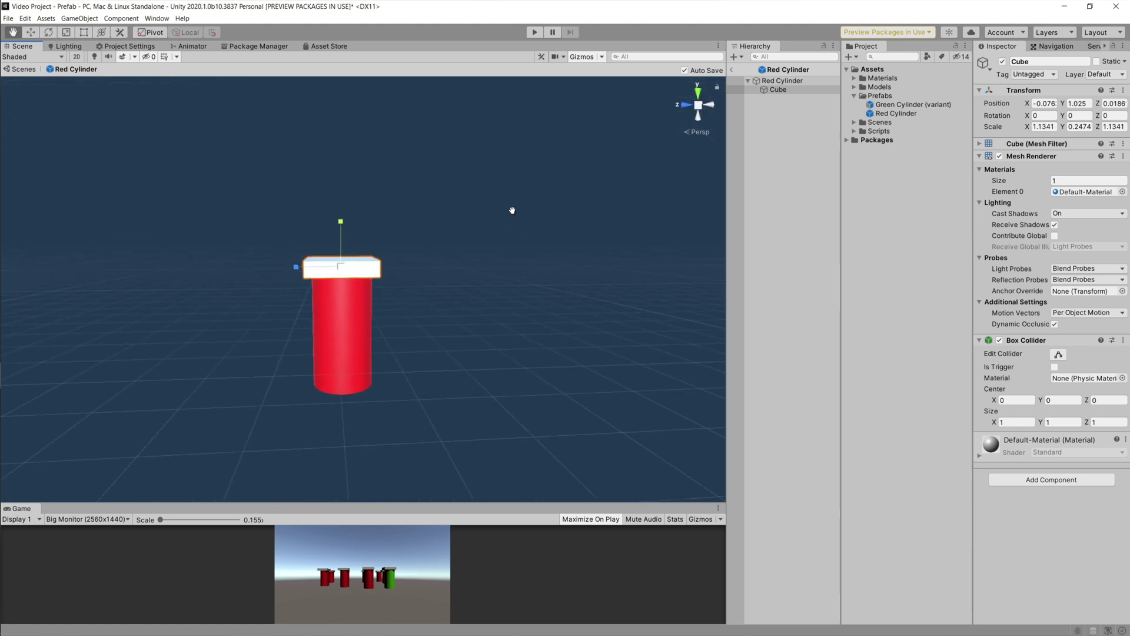
alt+drag(515, 212, 537, 162)
scroll(539, 201, up, 4)
click(32, 32)
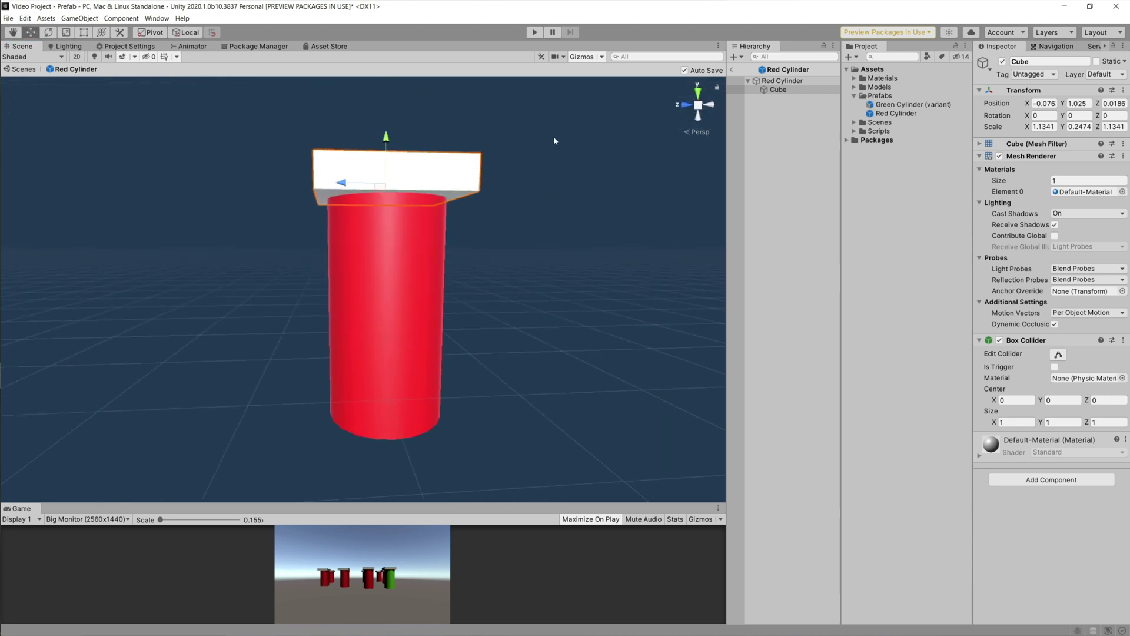
click(732, 70)
scroll(331, 224, down, 2)
Step: Try deleting the Cube from Red Cylinder (2), which triggers the Cannot restructure Prefab instance warning
scroll(331, 224, up, 5)
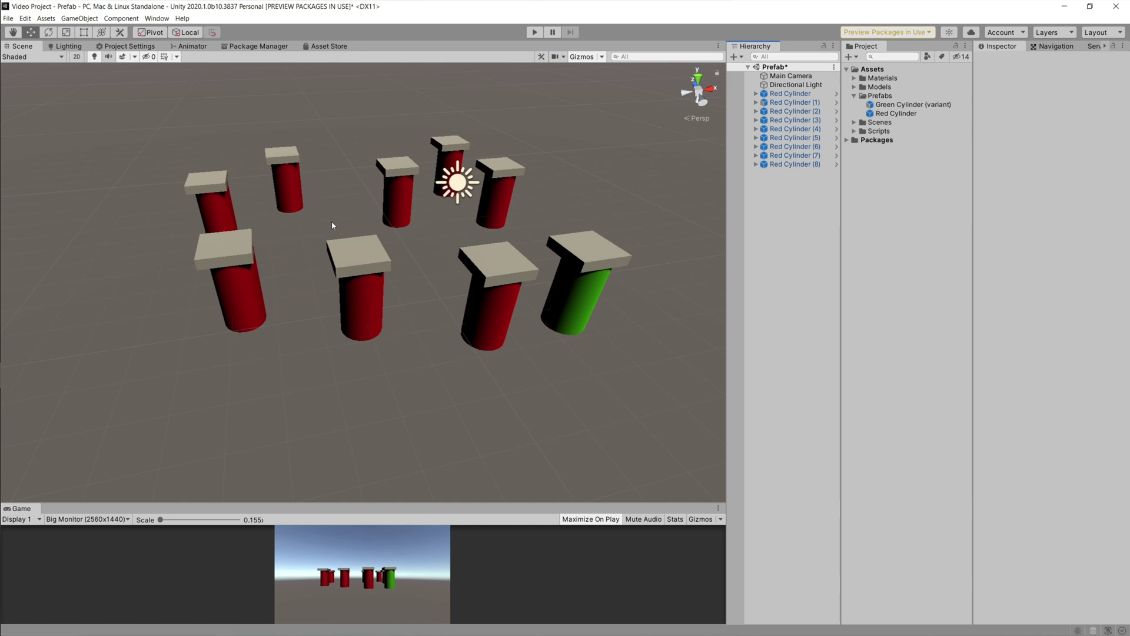
scroll(337, 230, down, 3)
drag(338, 239, 315, 228)
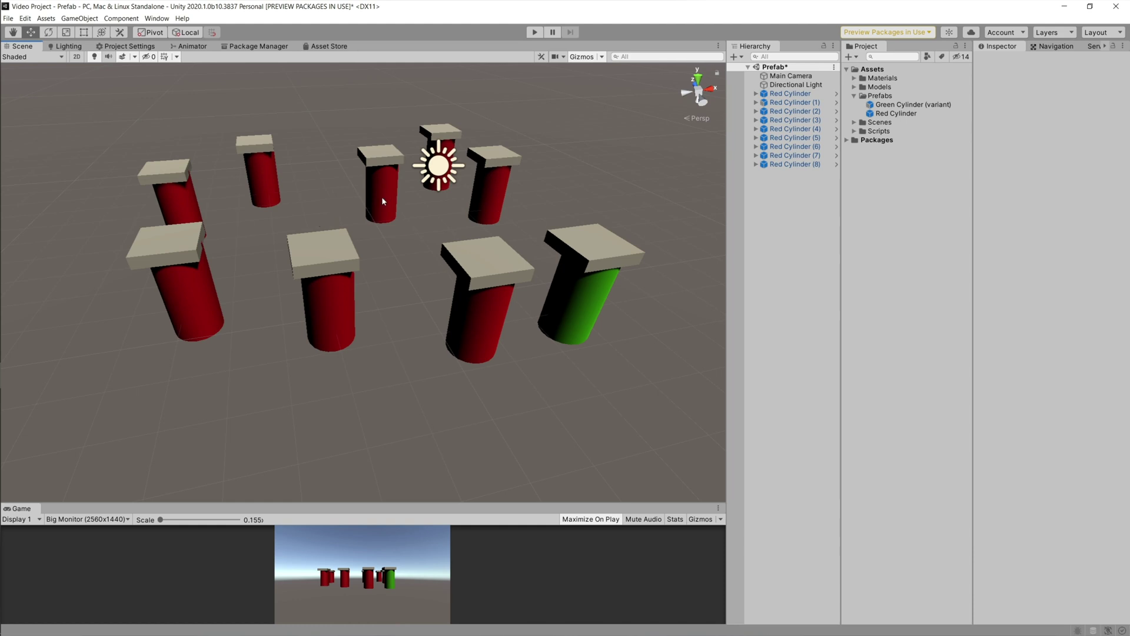
scroll(526, 214, down, 2)
scroll(525, 215, down, 3)
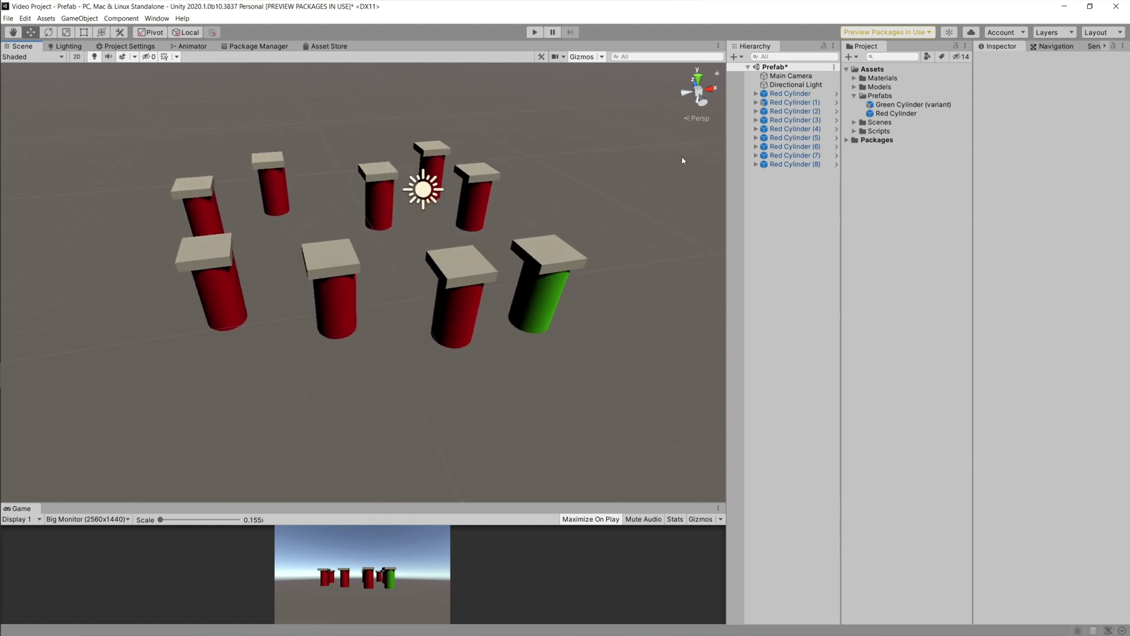
click(756, 111)
click(778, 120)
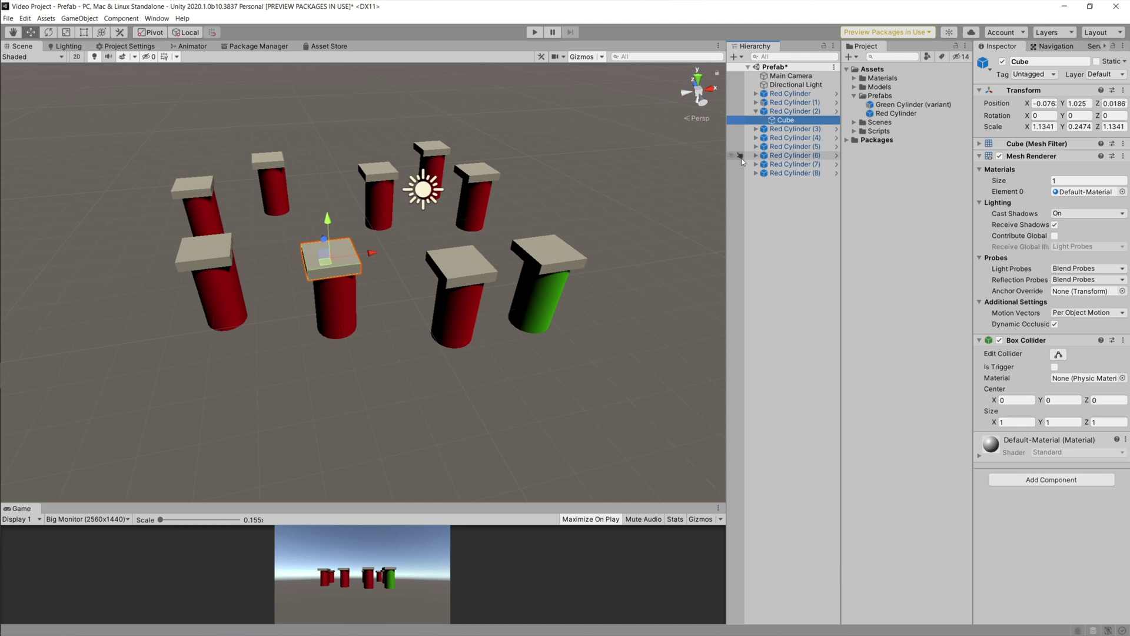
key(Delete)
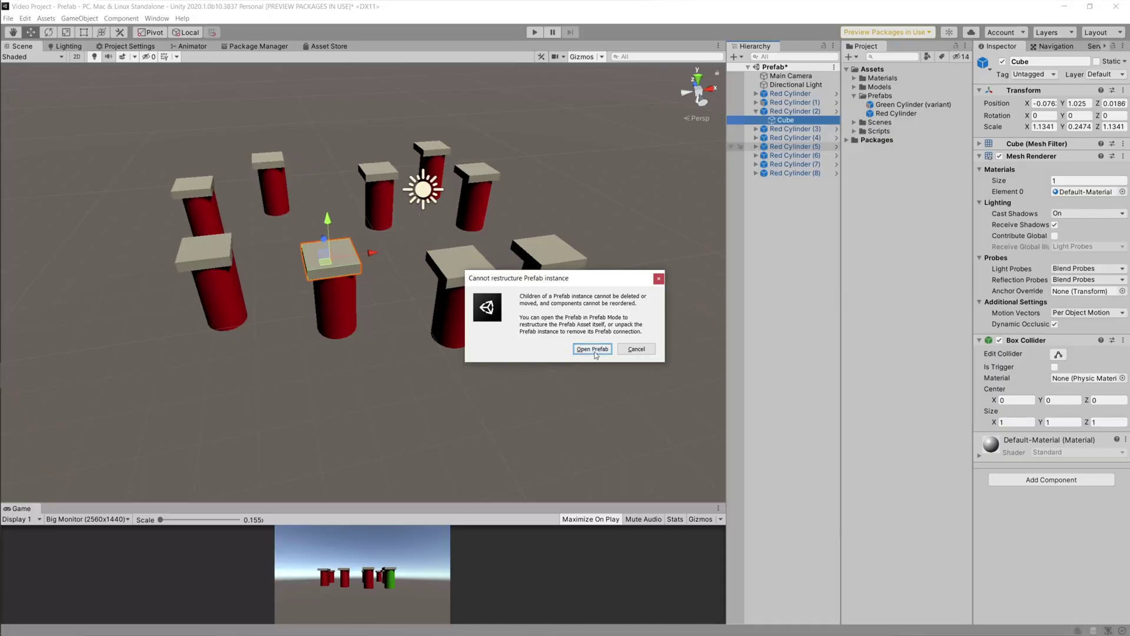
Step: Open the Red Cylinder prefab and slide its Cube lid sideways to X -0.097, Z -0.348
click(593, 349)
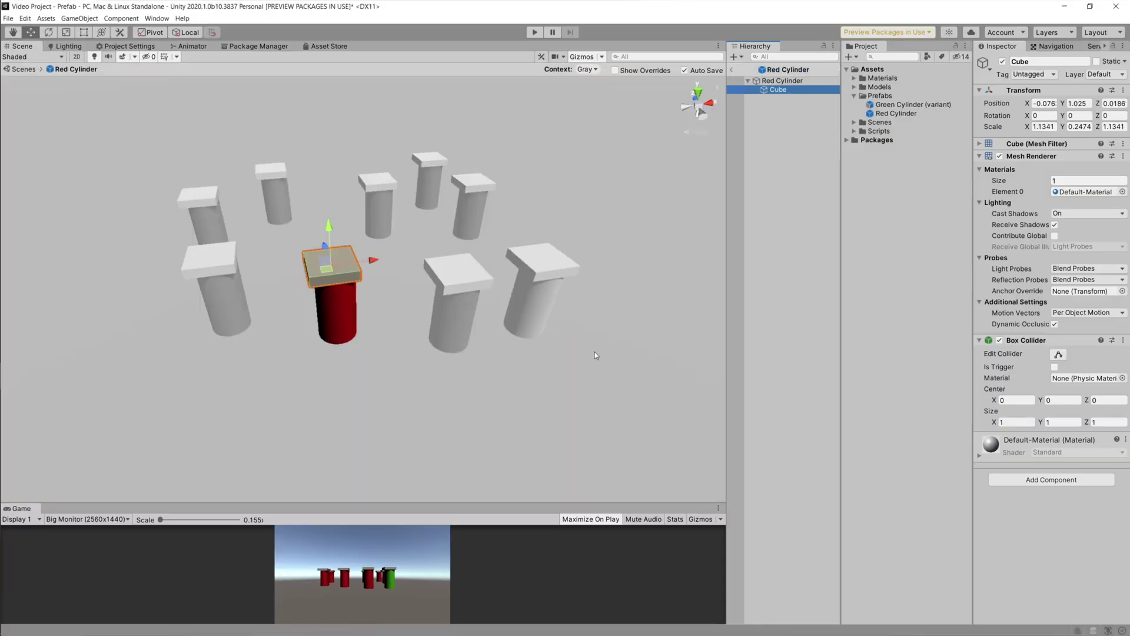
scroll(351, 261, up, 5)
drag(334, 234, 293, 260)
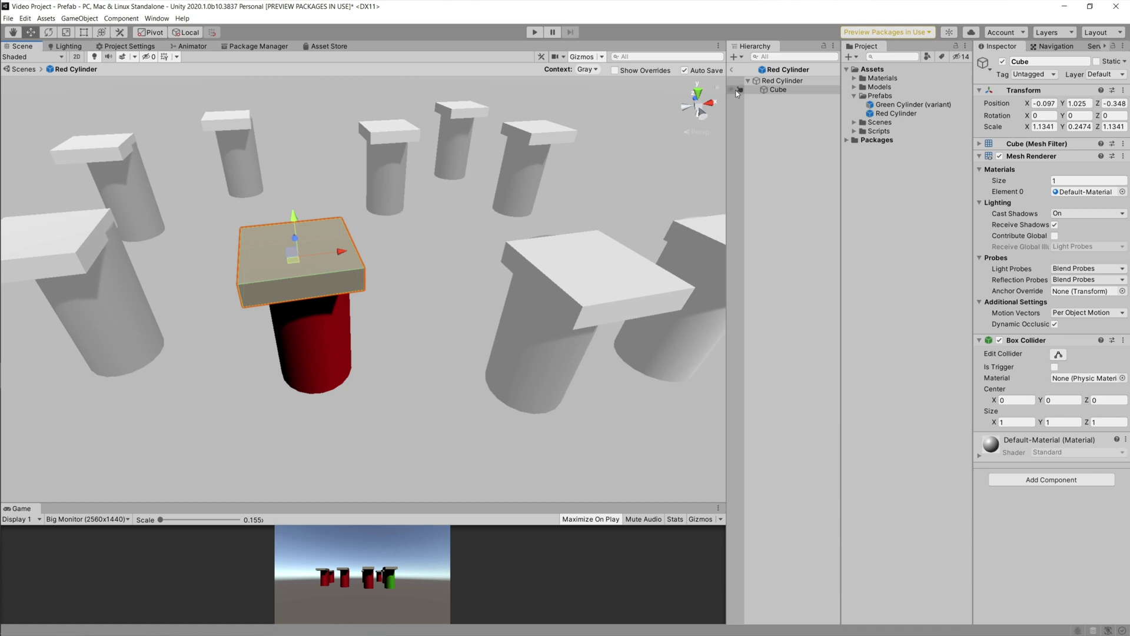
click(732, 70)
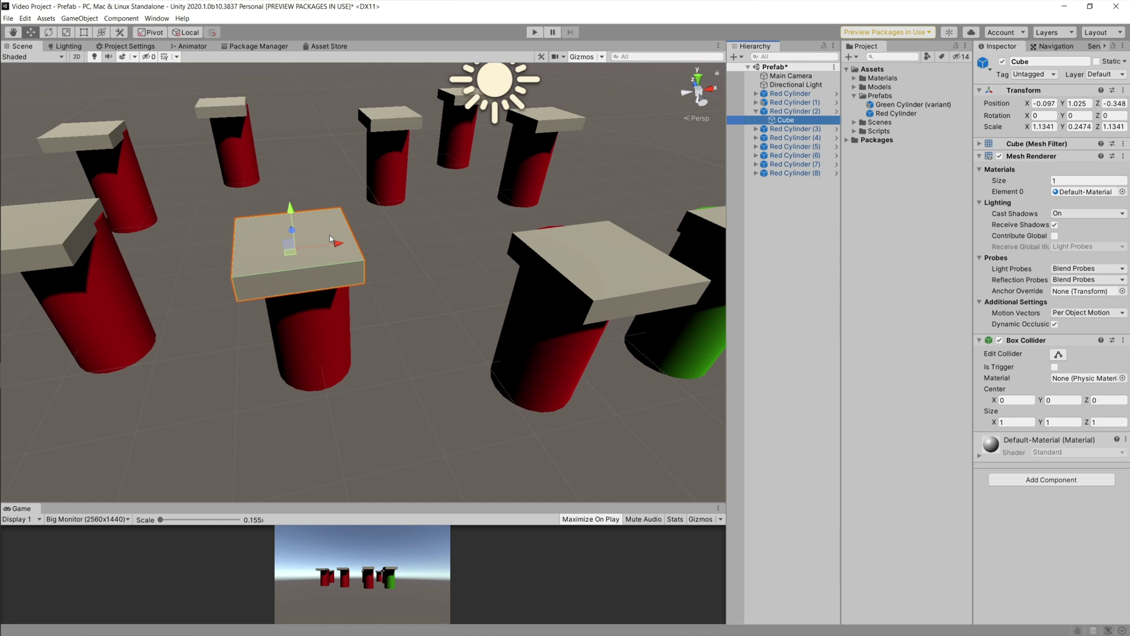
scroll(324, 233, down, 3)
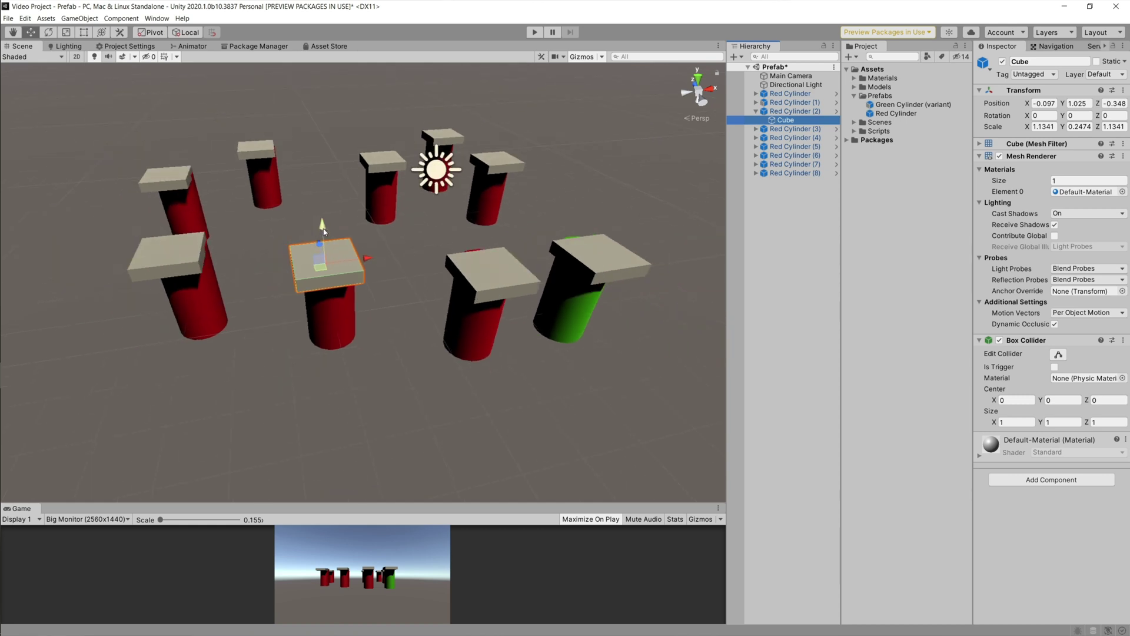
click(779, 221)
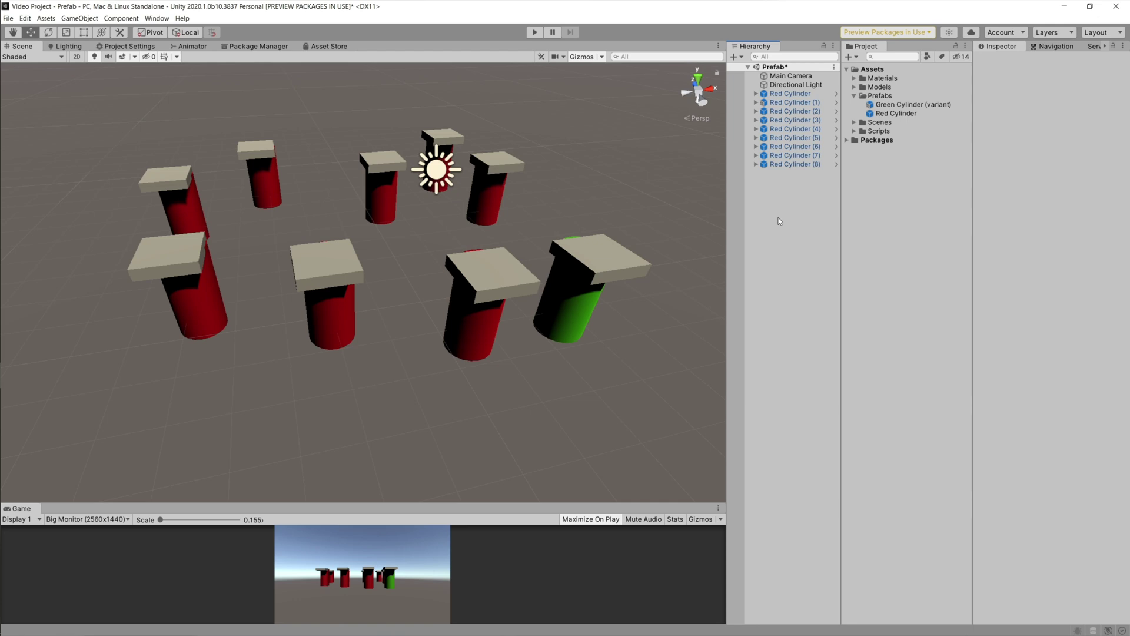
Step: Unpack the scene's original Red Cylinder completely with Prefab > Unpack Completely
double_click(783, 94)
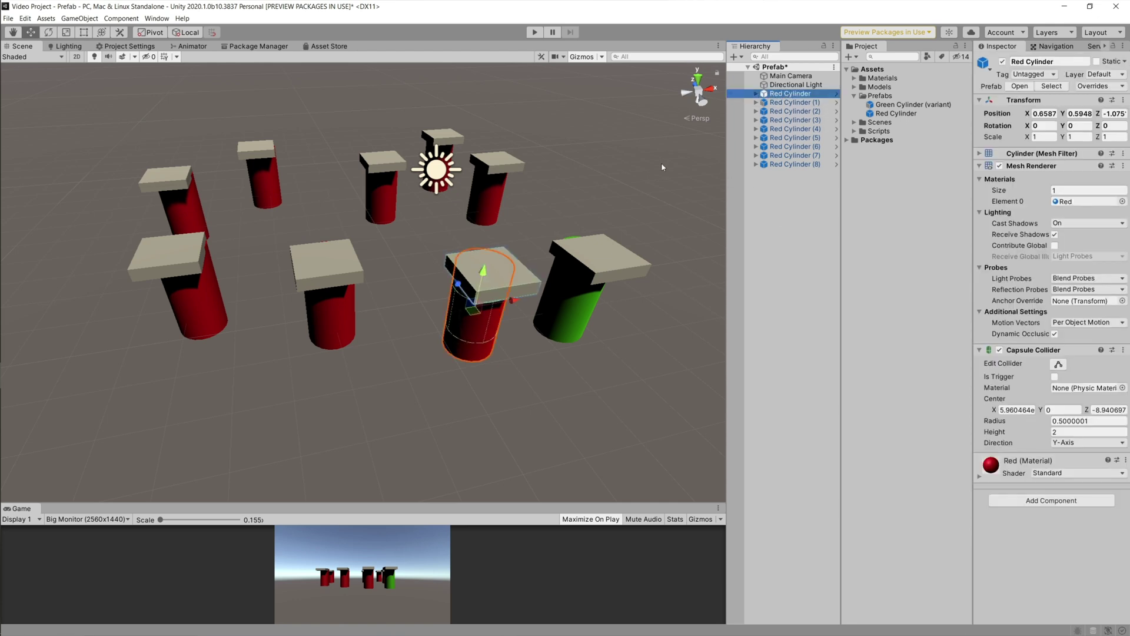
right_click(777, 96)
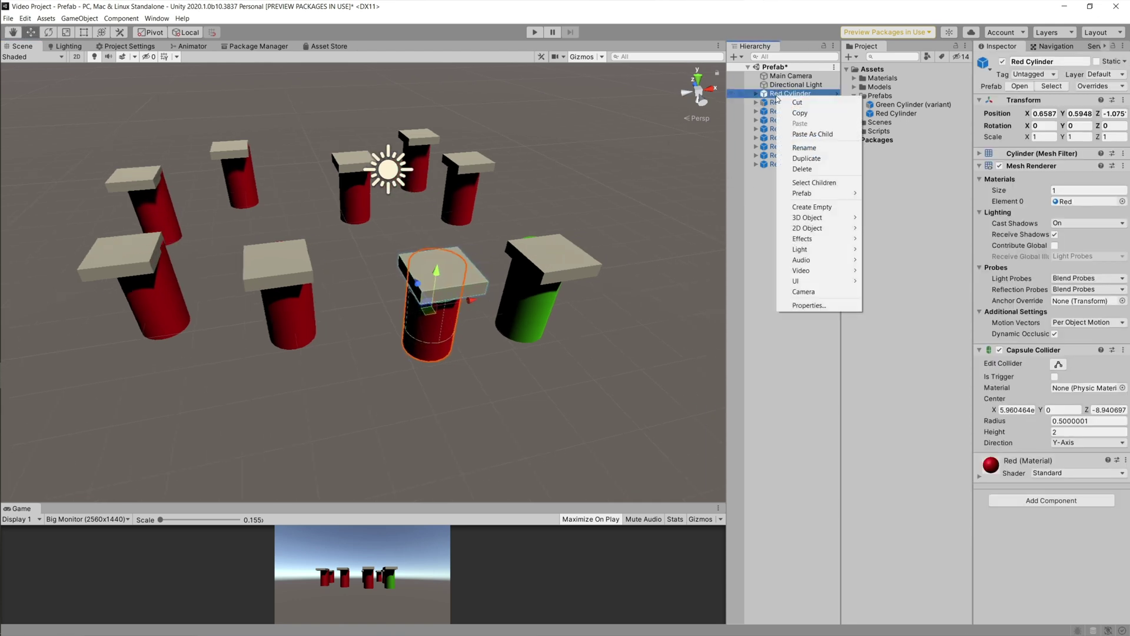
mouse_move(837, 195)
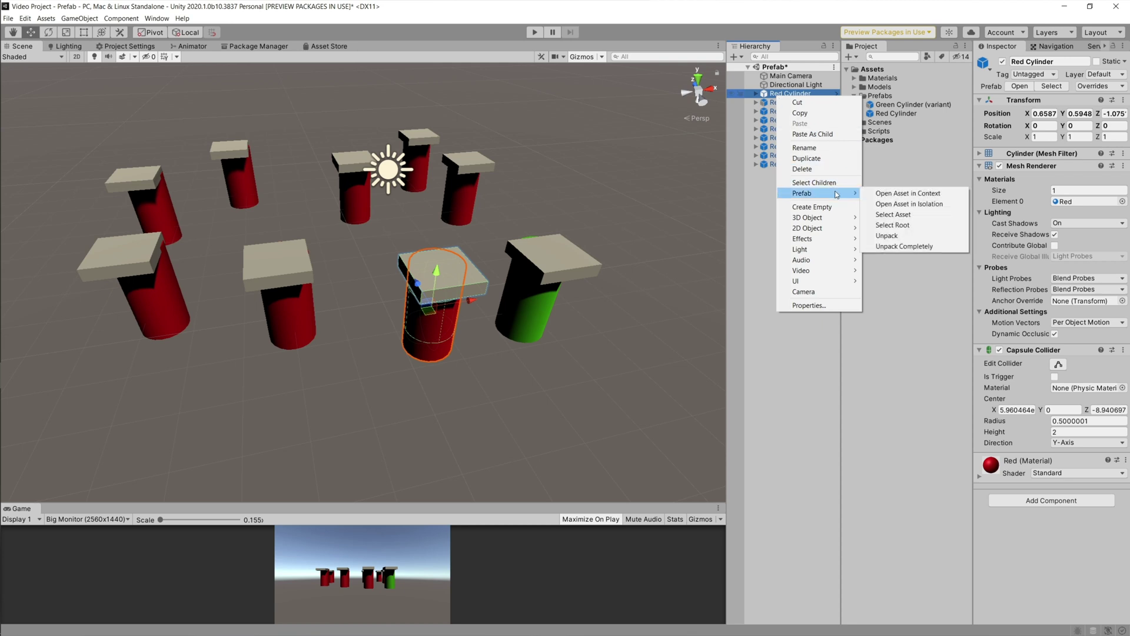
click(916, 236)
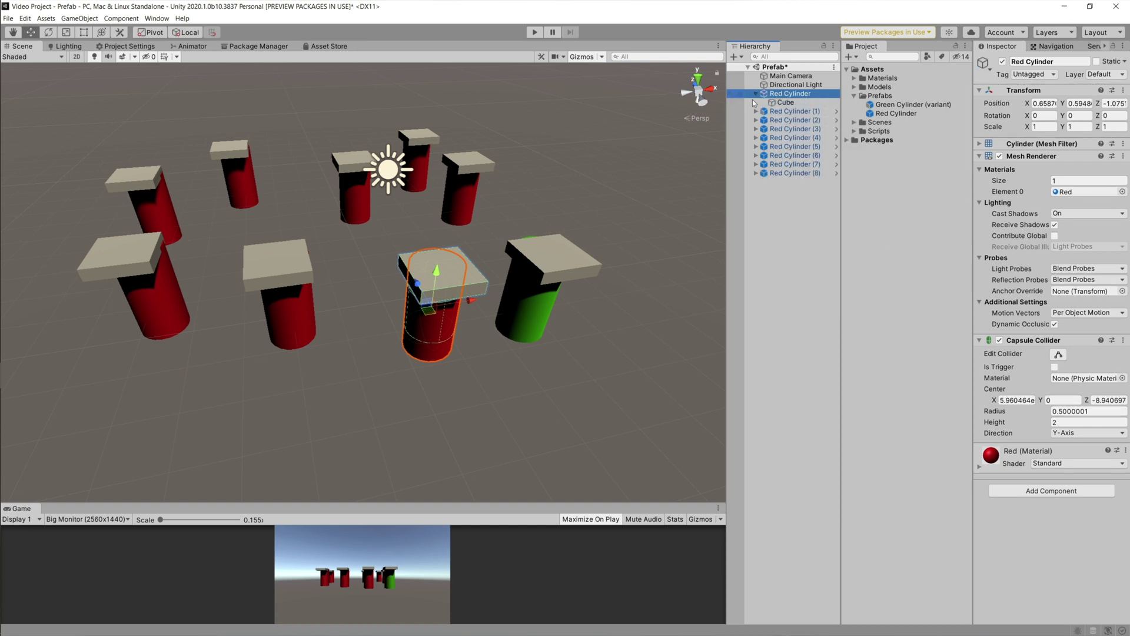
click(297, 286)
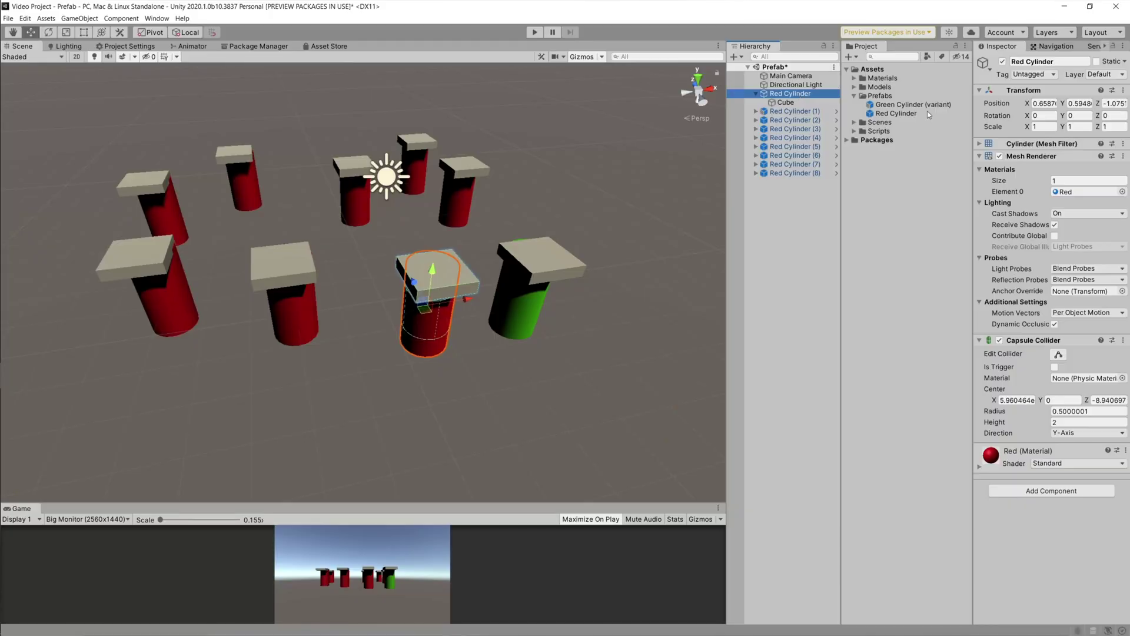
Step: Scale the Red Cylinder prefab's Cube up into a much larger, thicker slab
click(918, 113)
click(1002, 96)
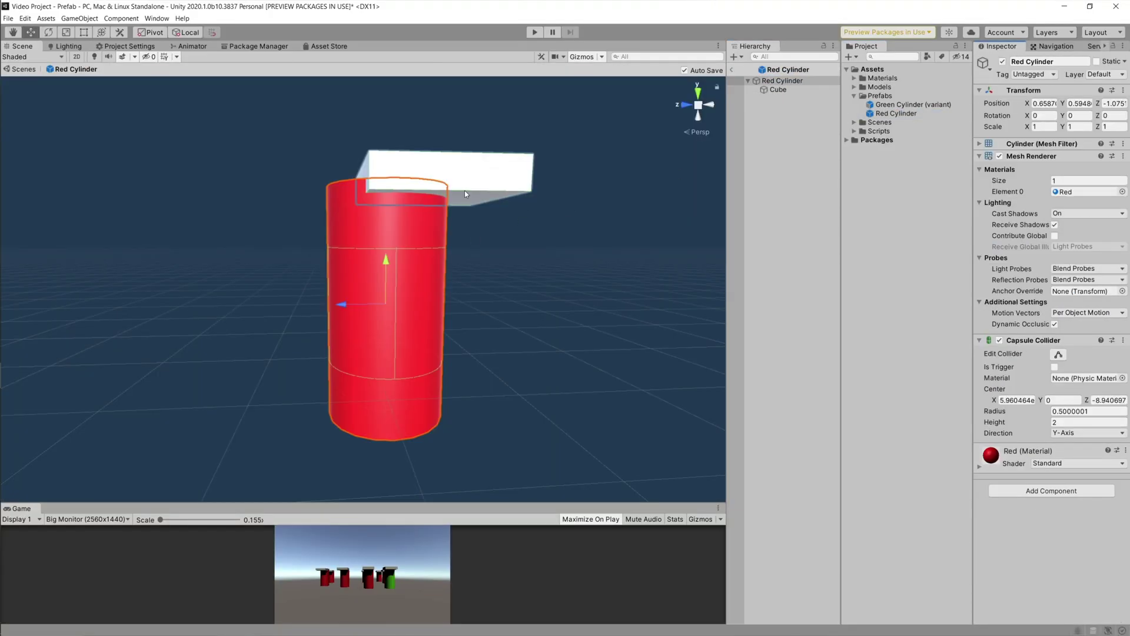
click(468, 197)
scroll(452, 230, down, 3)
scroll(452, 229, up, 2)
click(66, 32)
drag(415, 192, 504, 189)
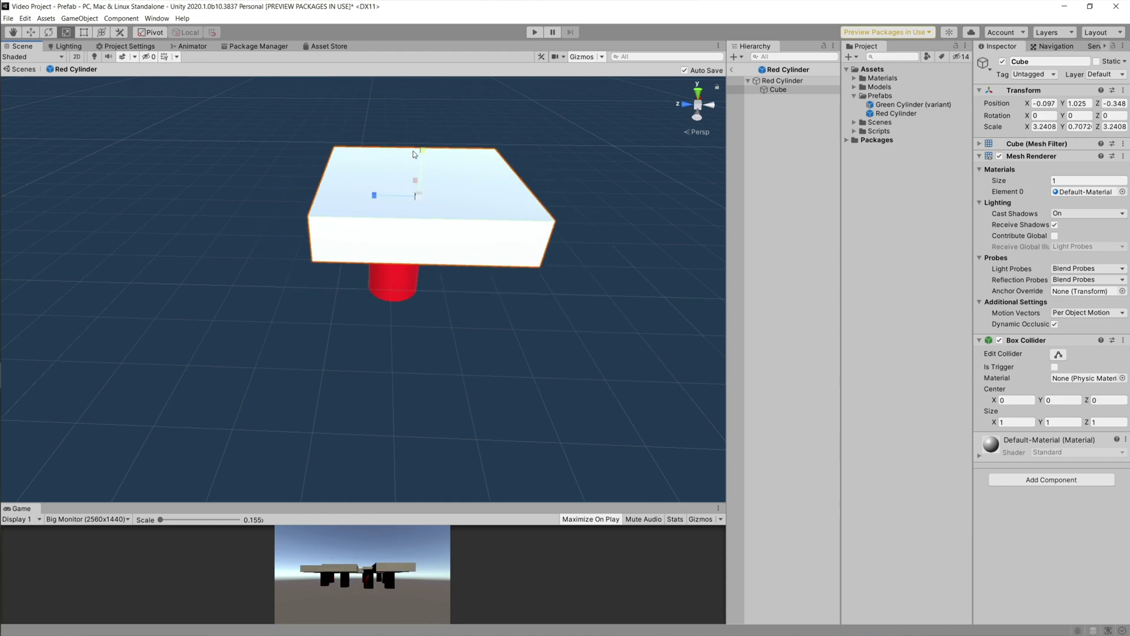
drag(416, 147, 417, 109)
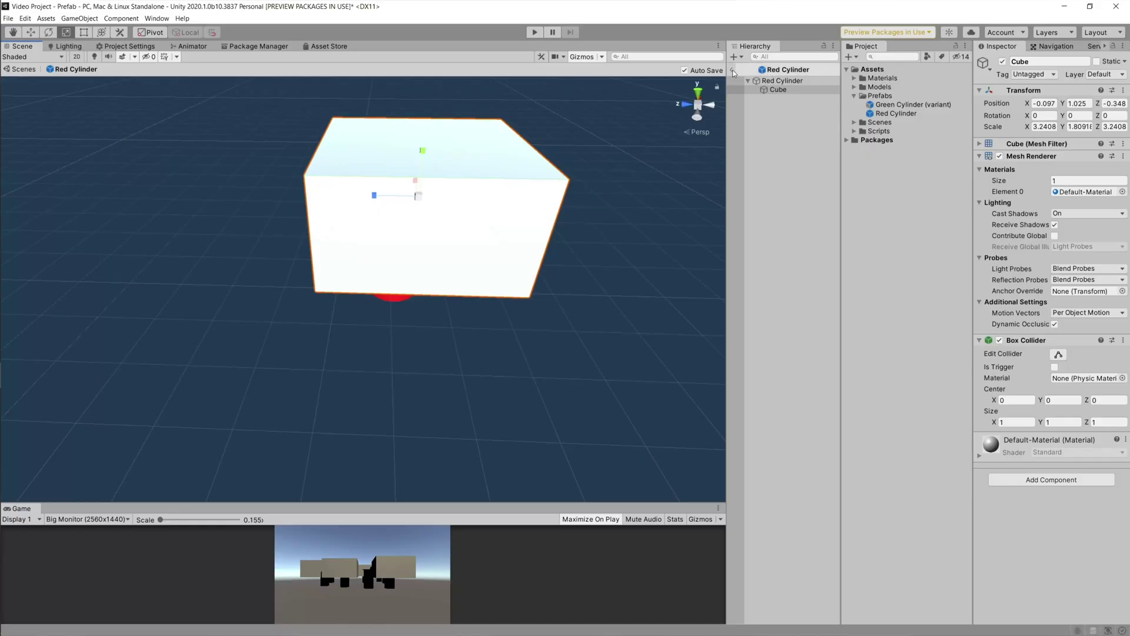
click(734, 70)
Step: Frame the unpacked Red Cylinder to check its cube, then box-select all scene objects
scroll(434, 301, up, 5)
scroll(461, 272, down, 3)
scroll(448, 290, up, 5)
click(448, 290)
key(f)
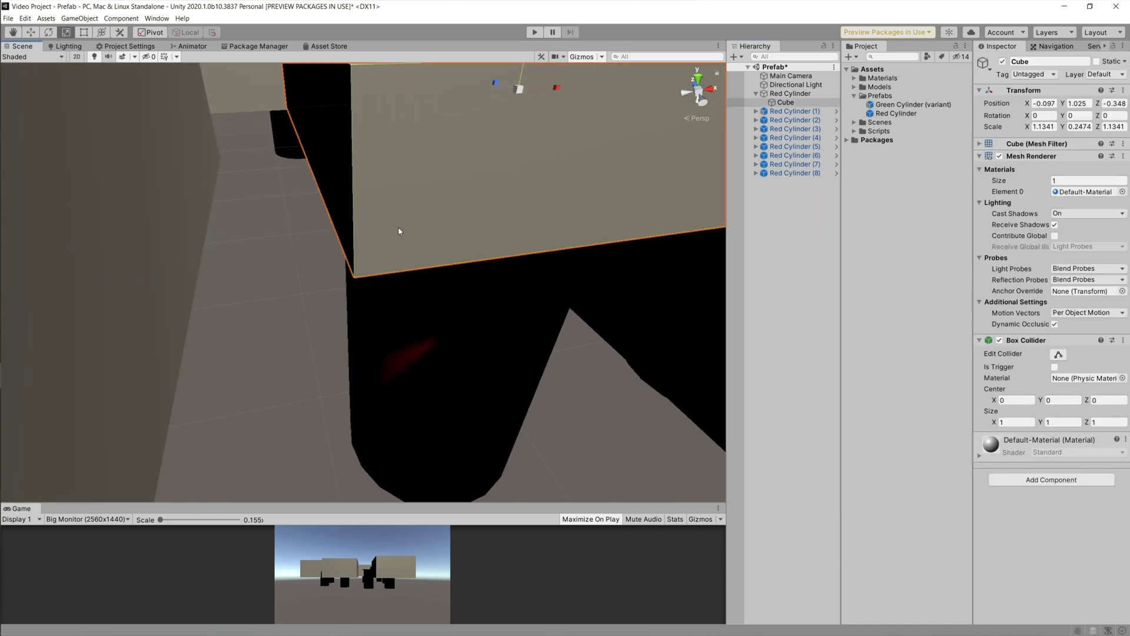
click(357, 260)
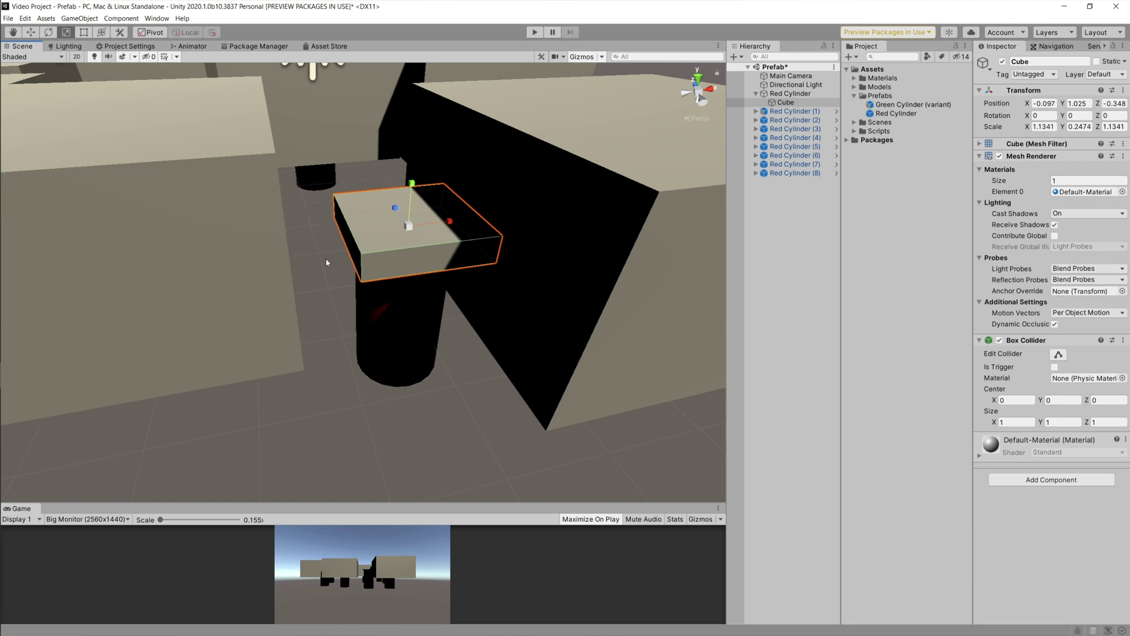
click(334, 260)
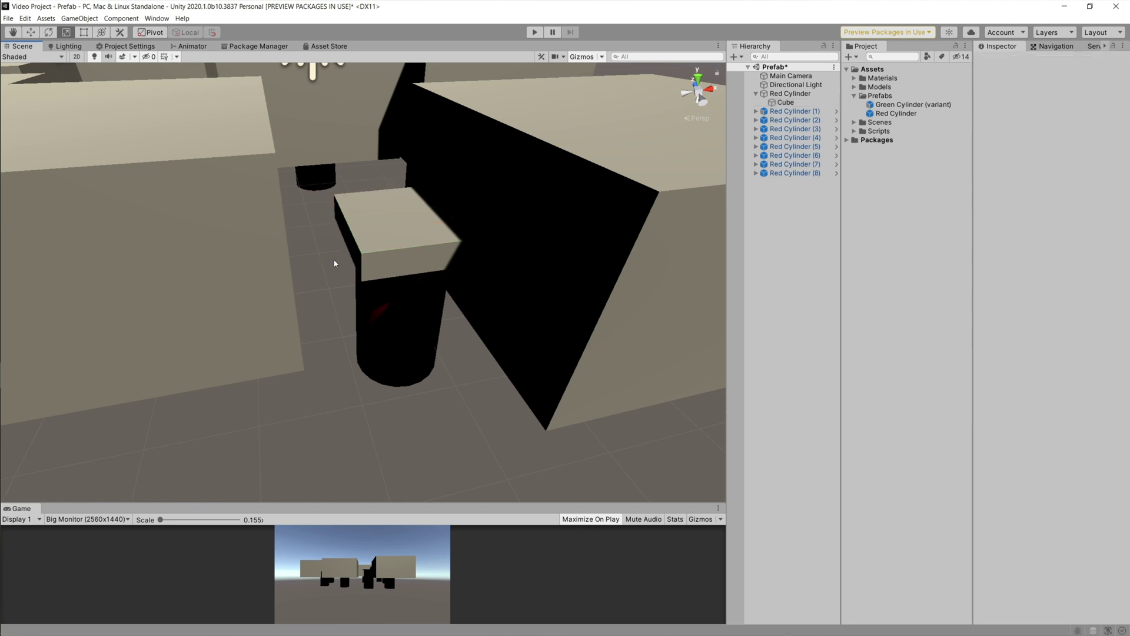
scroll(334, 263, down, 5)
scroll(335, 263, up, 4)
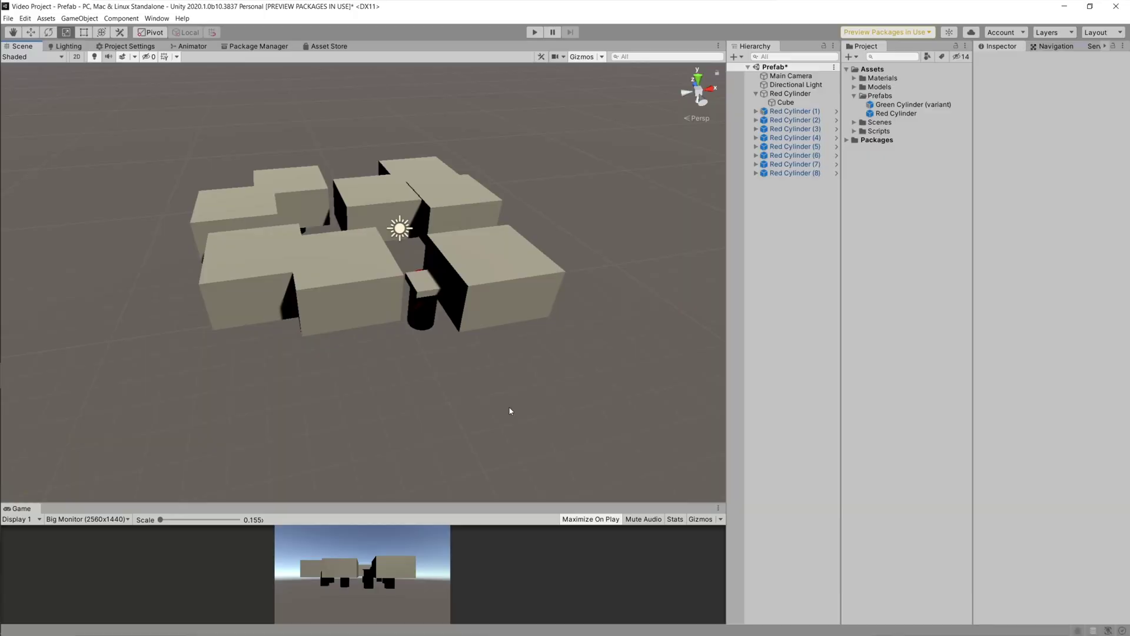
drag(646, 412, 93, 98)
Step: Delete the selected scene objects and place one fresh Red Cylinder prefab instance
key(Delete)
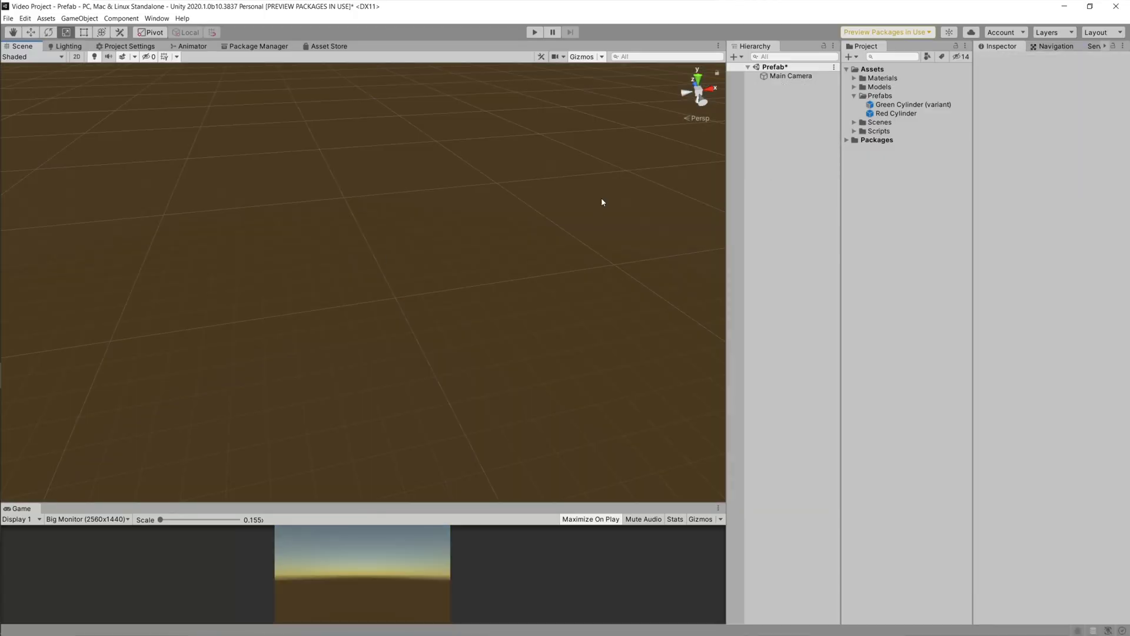
click(894, 113)
drag(893, 113, 412, 227)
Step: Add a Directional Light and move it up, away from the cylinder
click(736, 56)
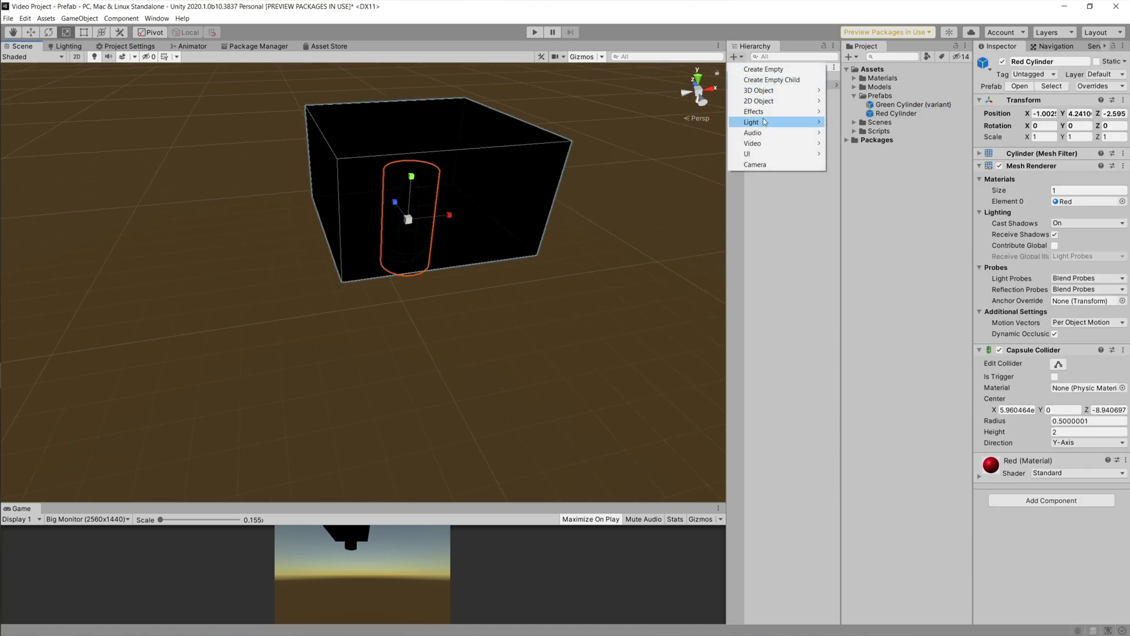
mouse_move(770, 125)
click(857, 123)
scroll(377, 177, down, 3)
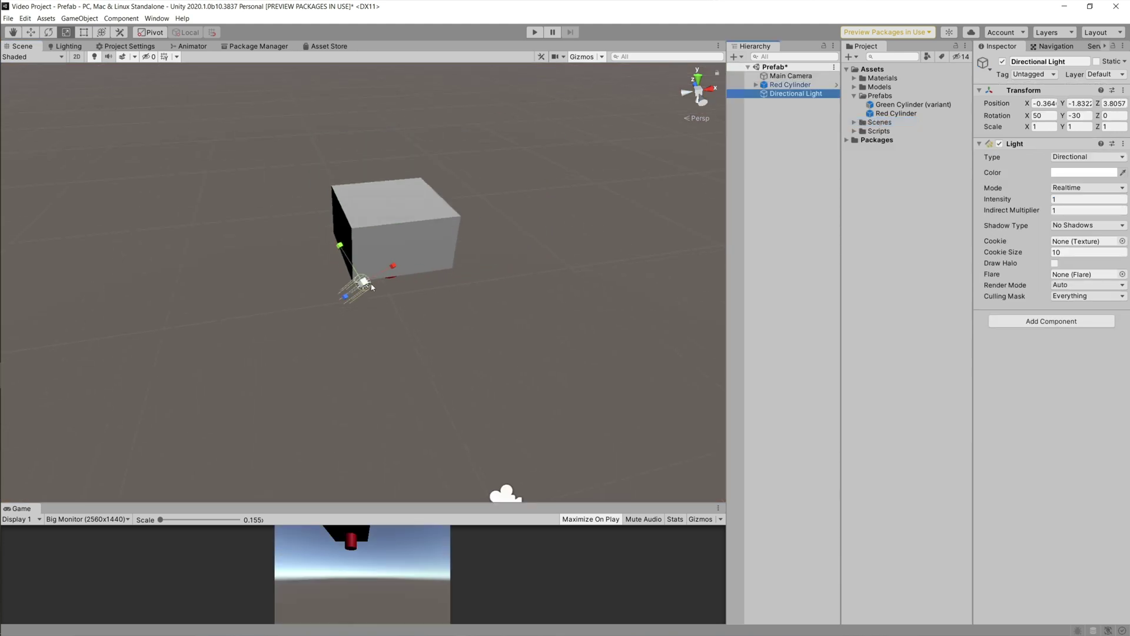
click(30, 32)
drag(364, 283, 172, 90)
scroll(521, 245, up, 3)
click(501, 316)
right_drag(500, 315, 480, 235)
click(362, 170)
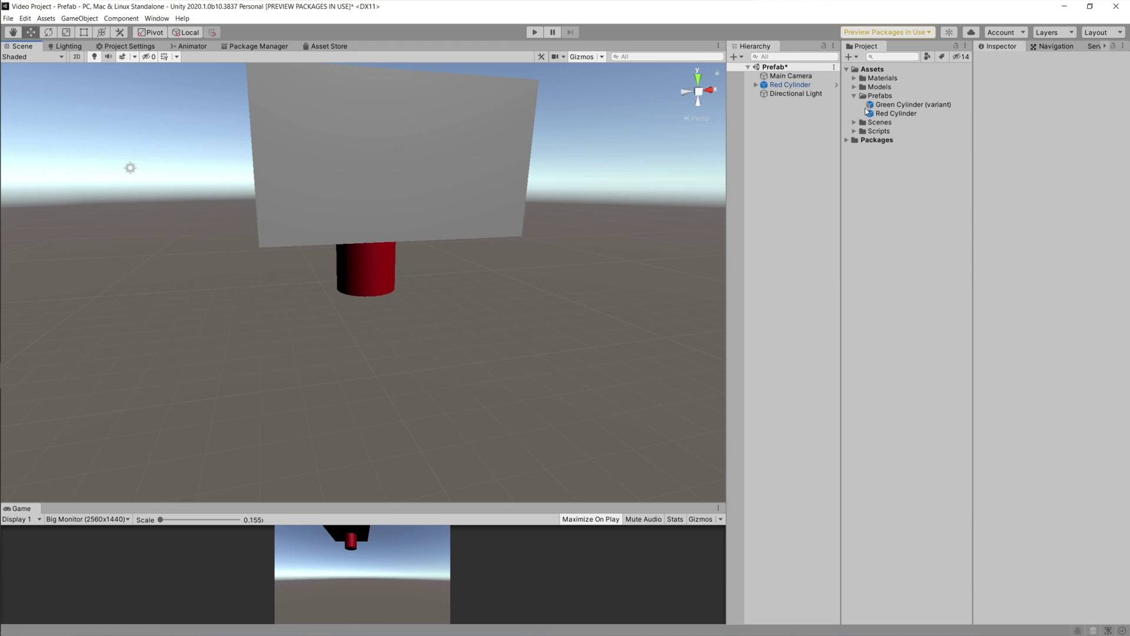
Step: Nest a Green Cylinder (variant) instance inside Red Cylinder in the Hierarchy
click(783, 85)
click(756, 85)
drag(903, 105, 794, 89)
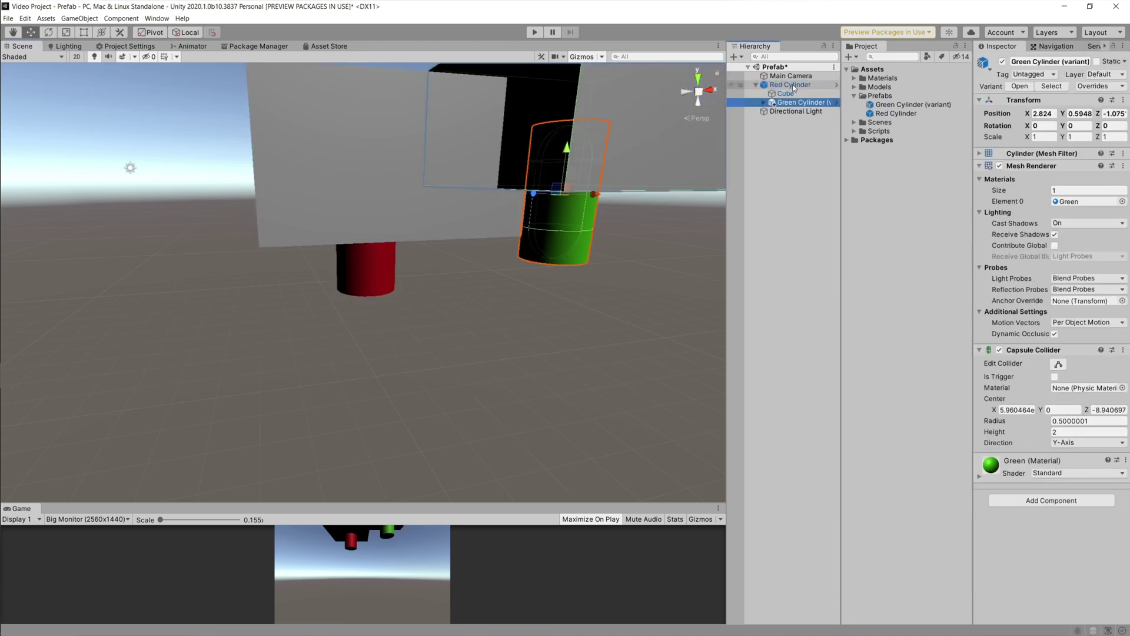
double_click(804, 102)
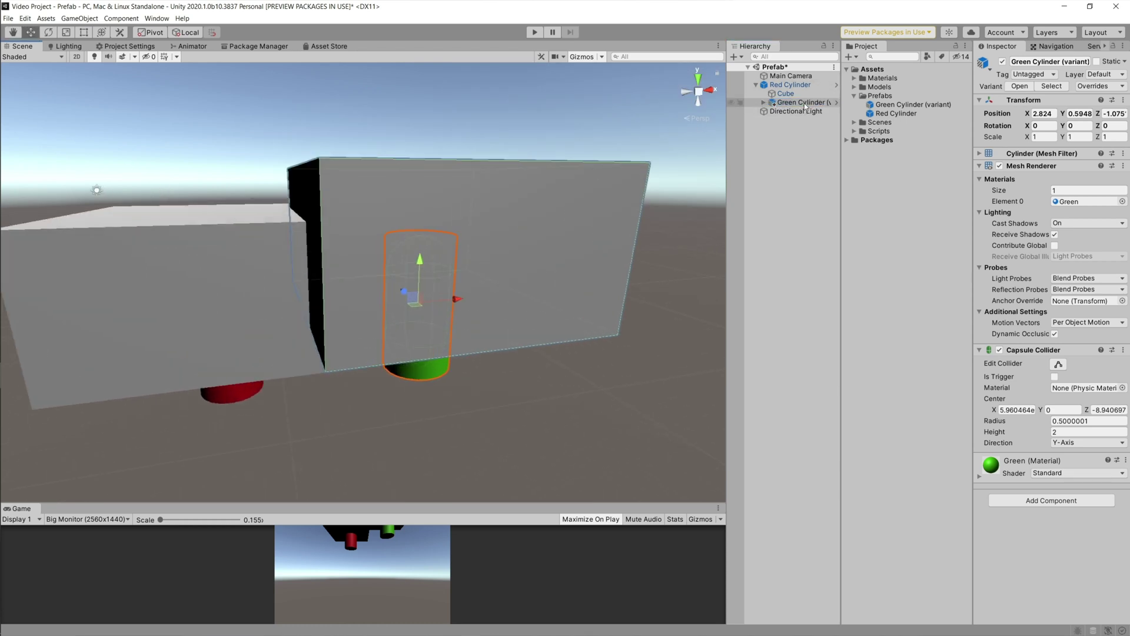
click(805, 104)
click(797, 86)
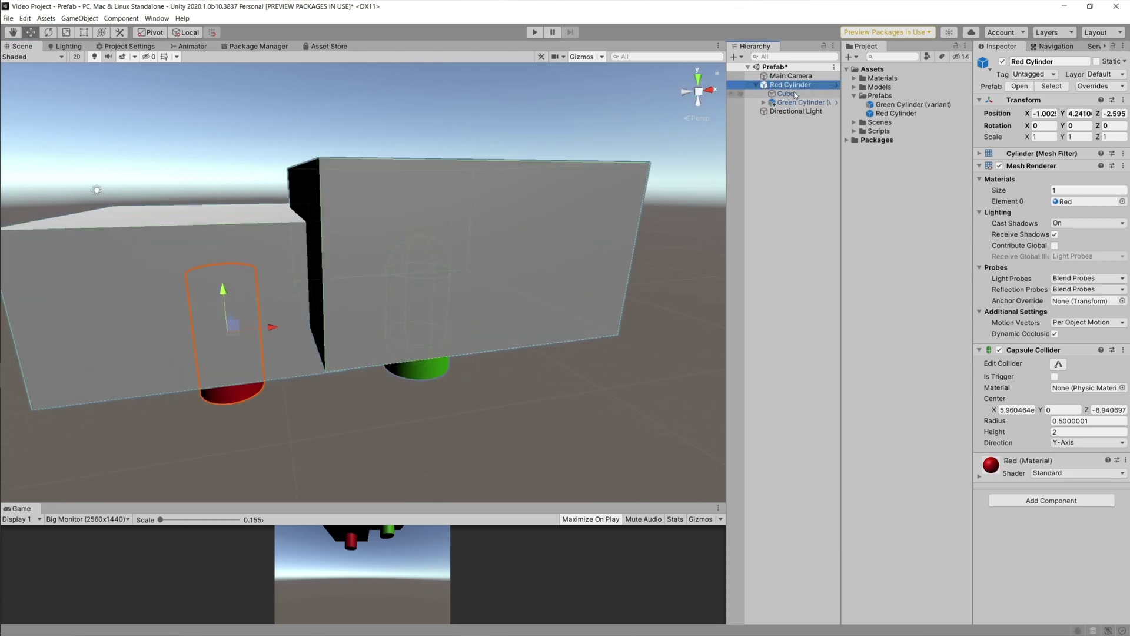
click(795, 103)
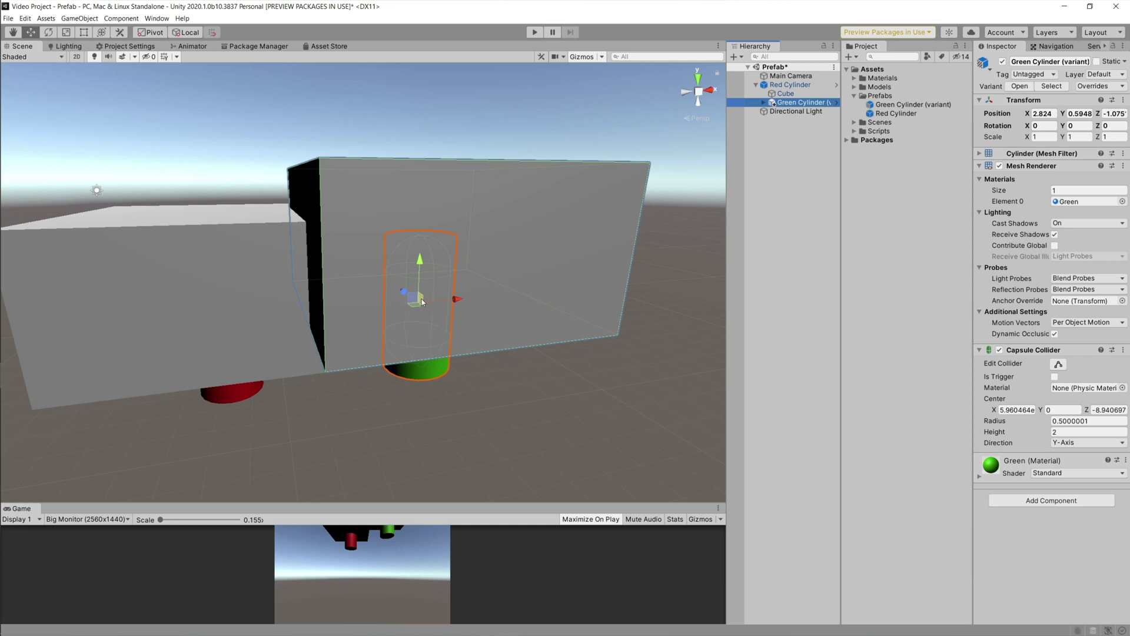
Step: Position the green cylinder directly below the red cylinder
drag(422, 301, 327, 373)
key(ctrl+z)
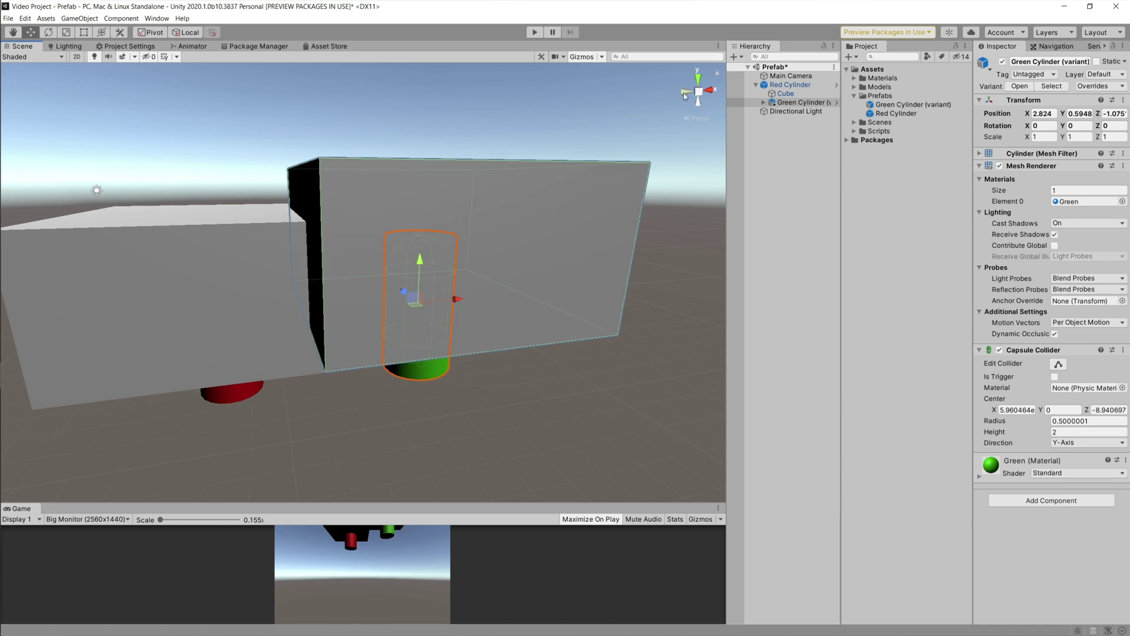
click(686, 92)
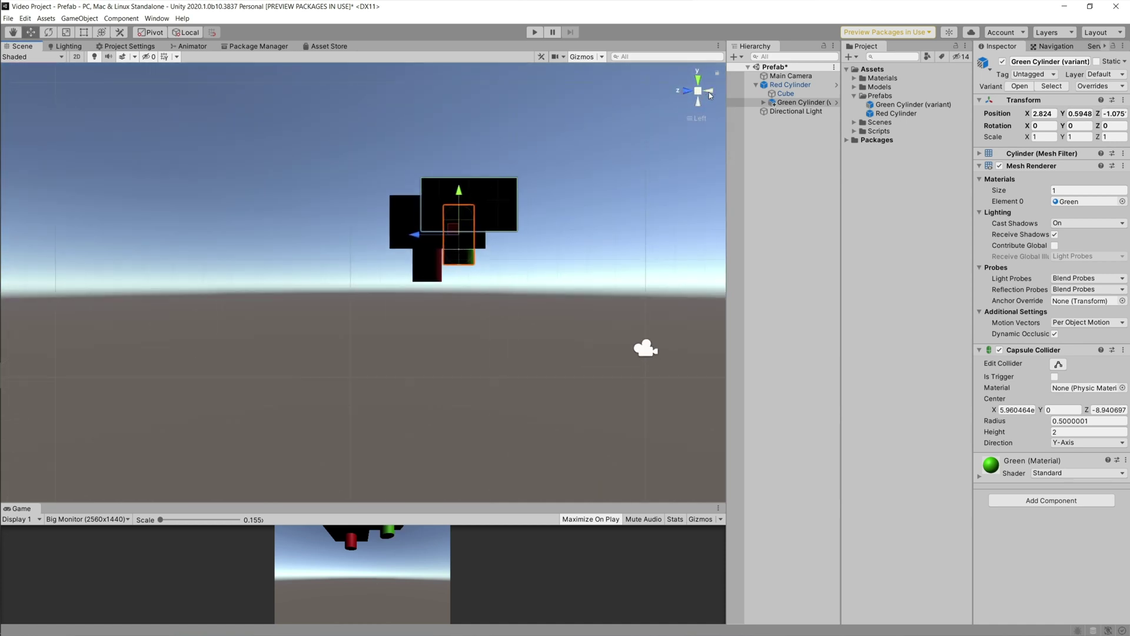
click(710, 91)
middle_drag(268, 260, 304, 268)
scroll(304, 268, up, 2)
key(w)
drag(366, 223, 252, 350)
click(409, 295)
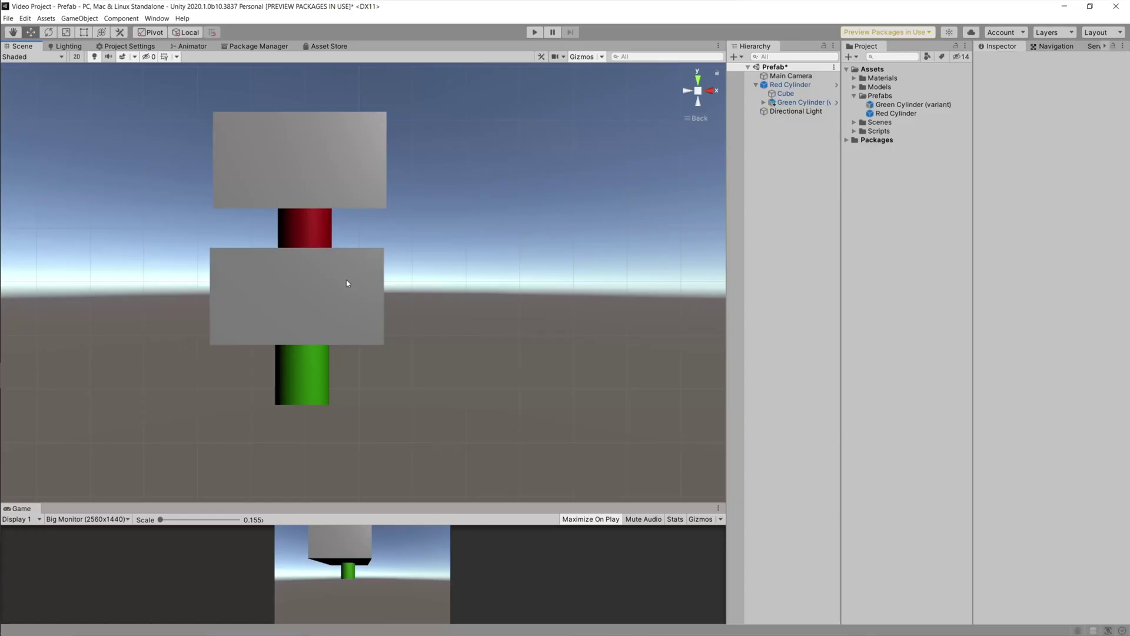
click(346, 280)
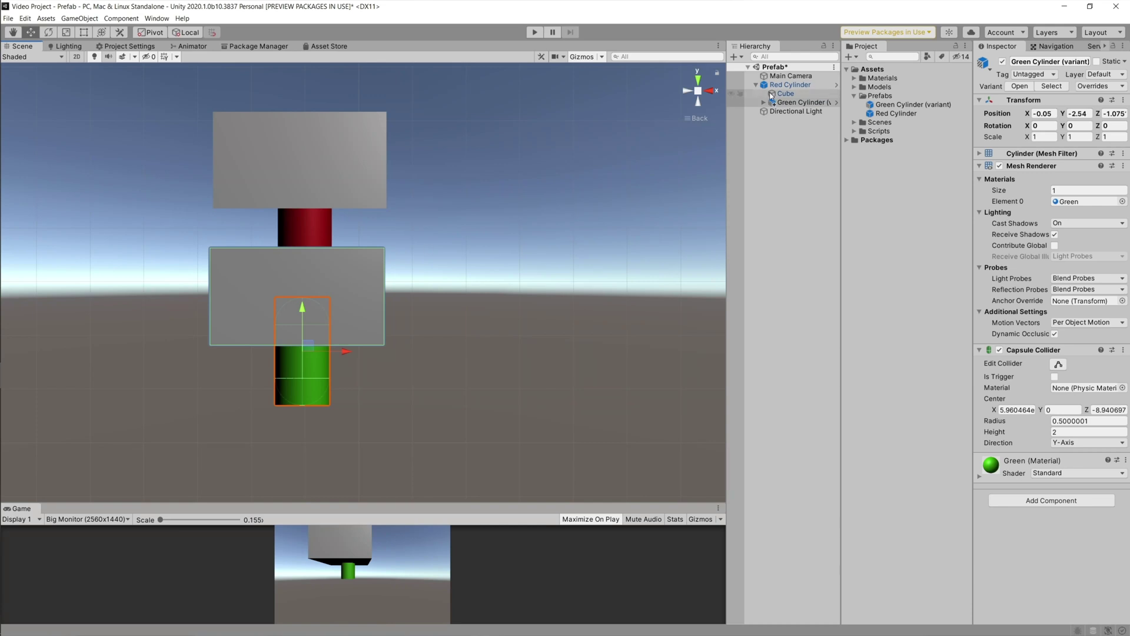
click(366, 295)
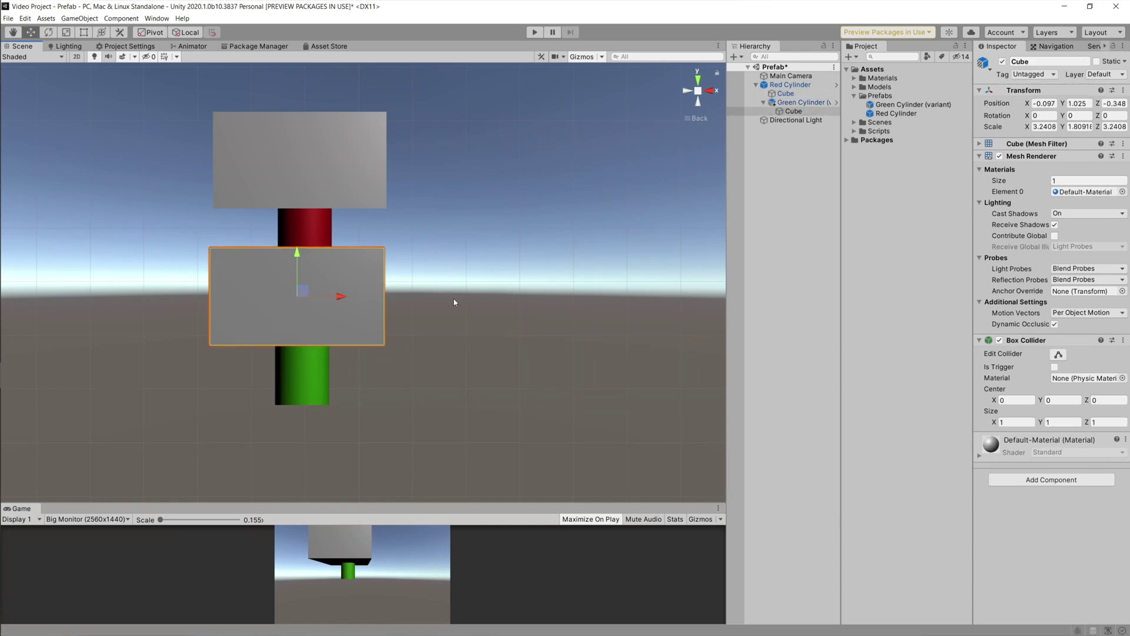
click(453, 298)
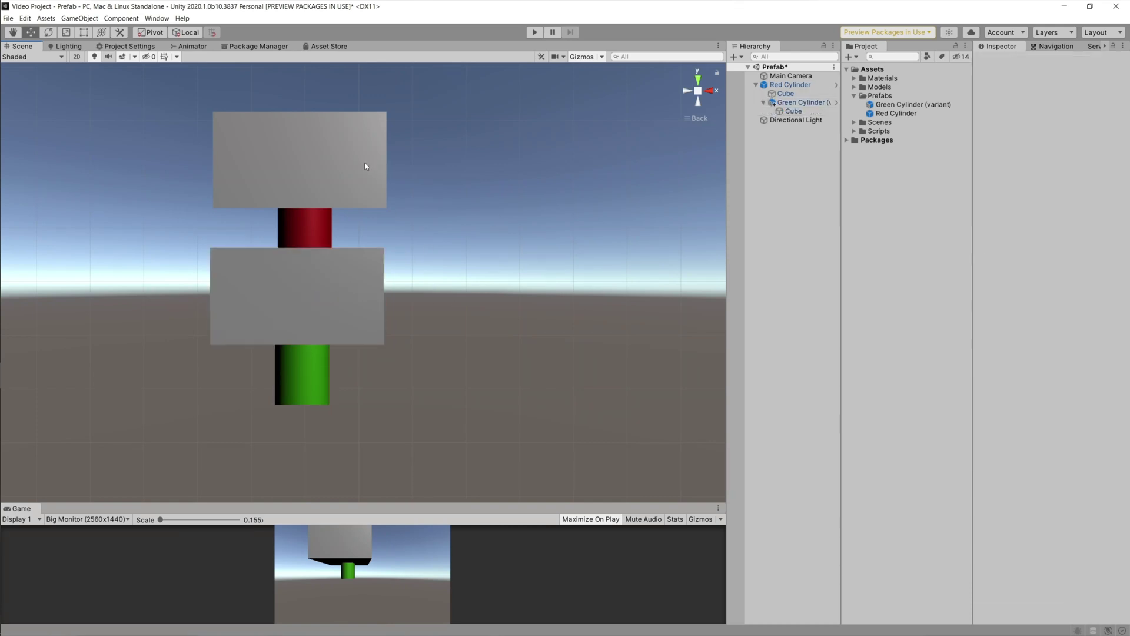
click(374, 286)
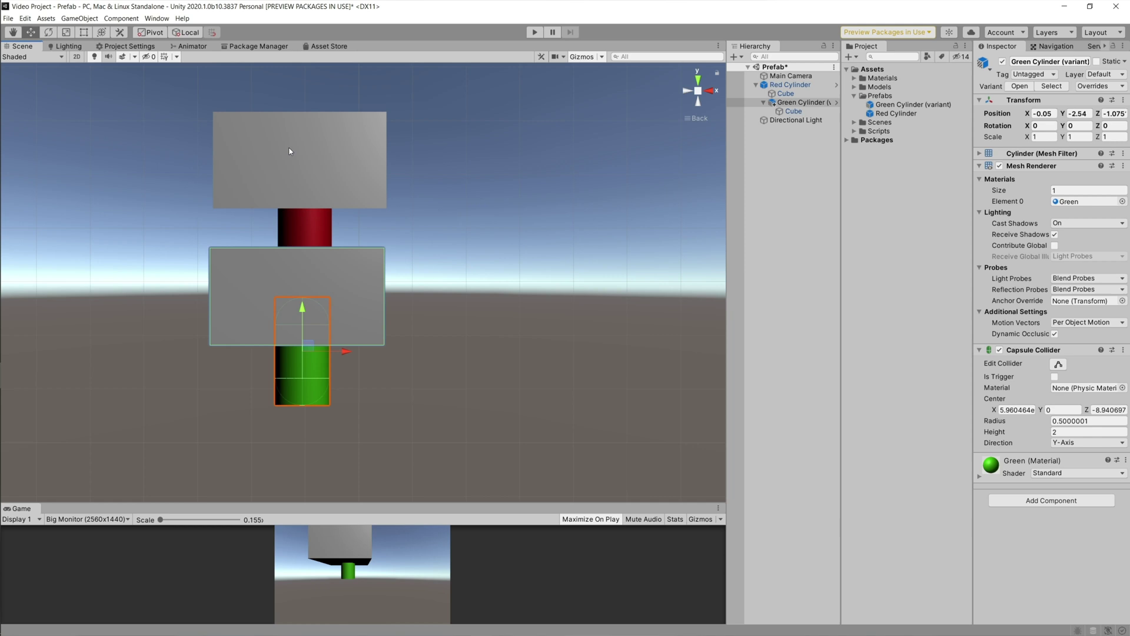
click(310, 160)
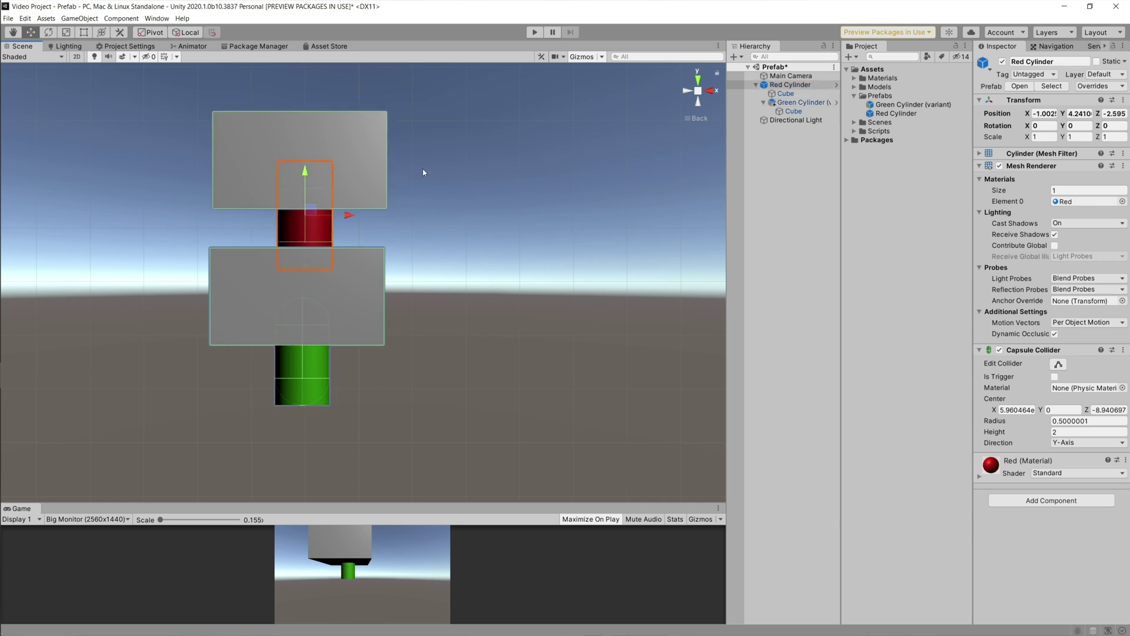
click(432, 206)
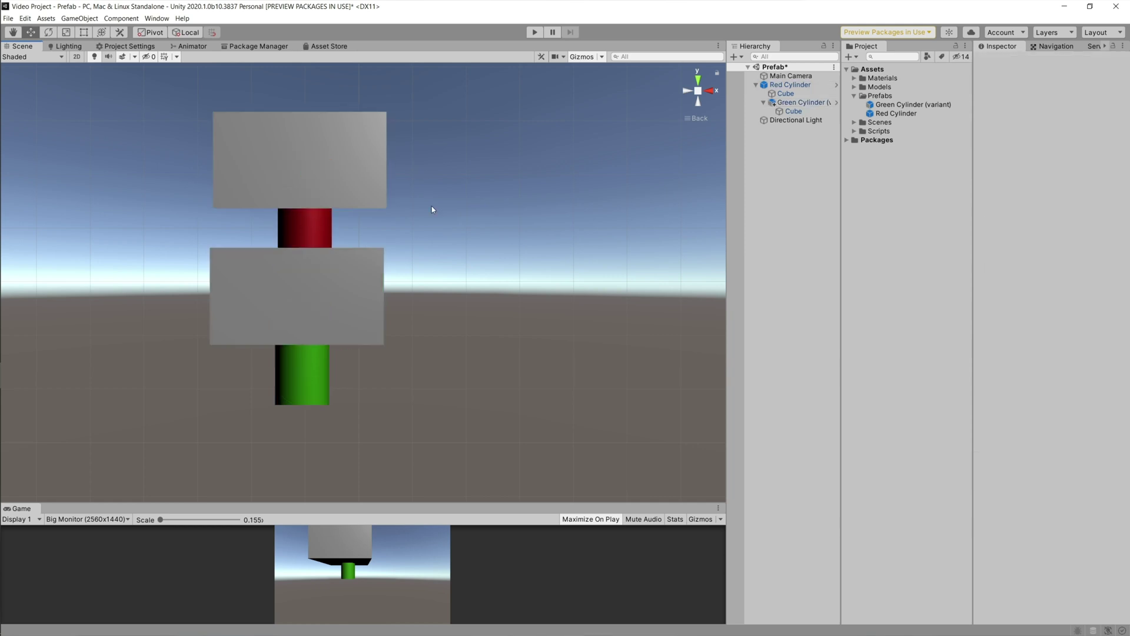
click(361, 293)
click(446, 281)
scroll(327, 349, up, 3)
middle_drag(271, 380, 320, 376)
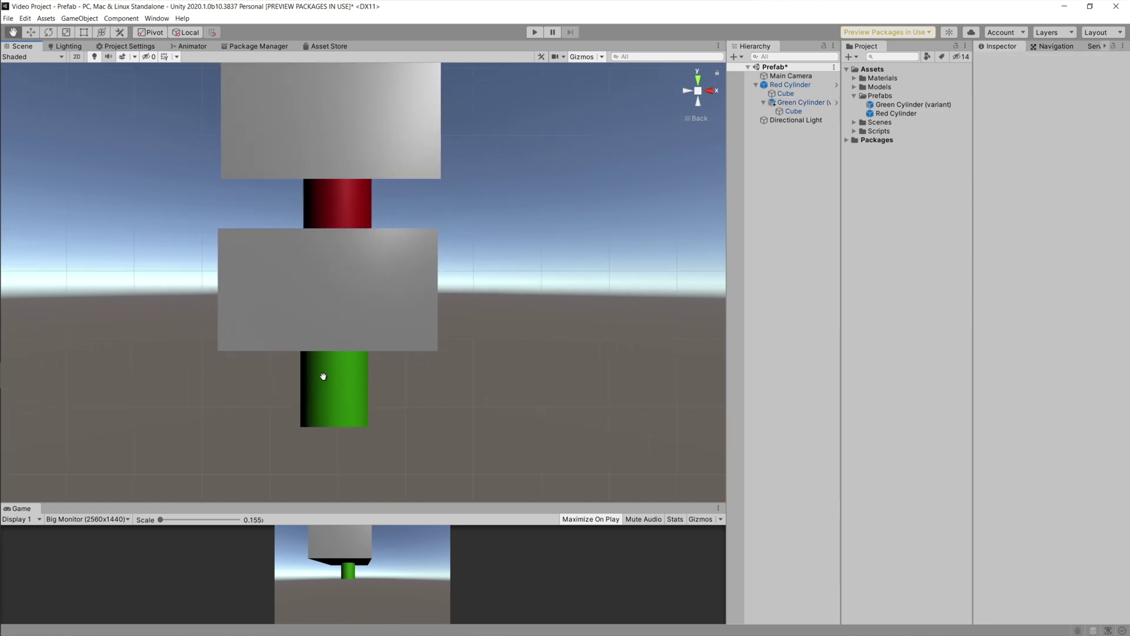
scroll(353, 347, down, 2)
click(387, 314)
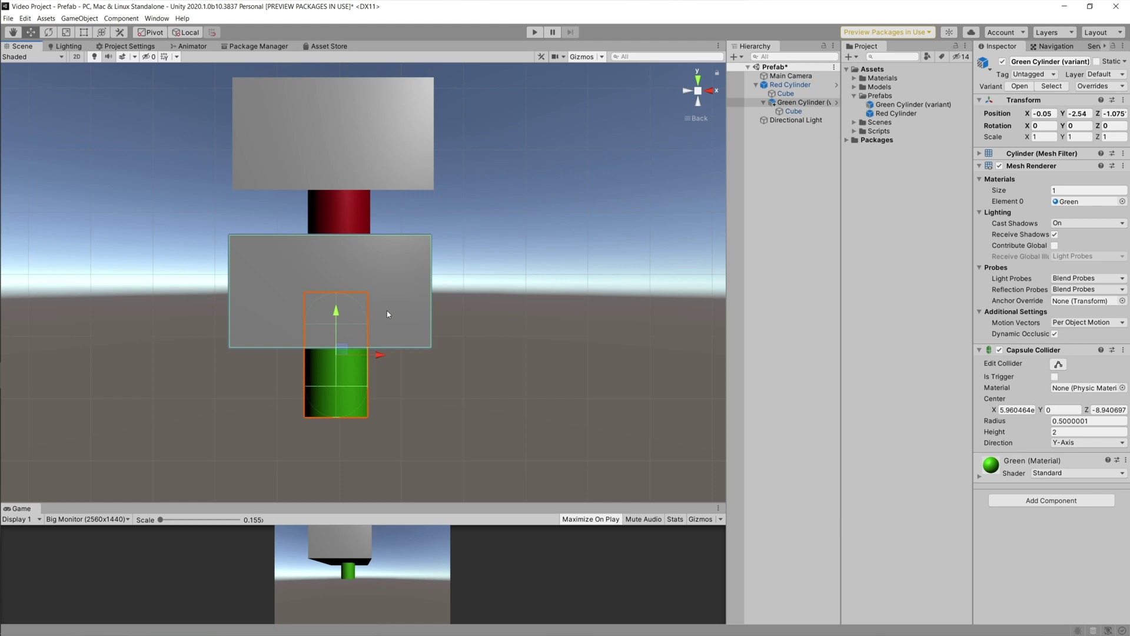
click(458, 383)
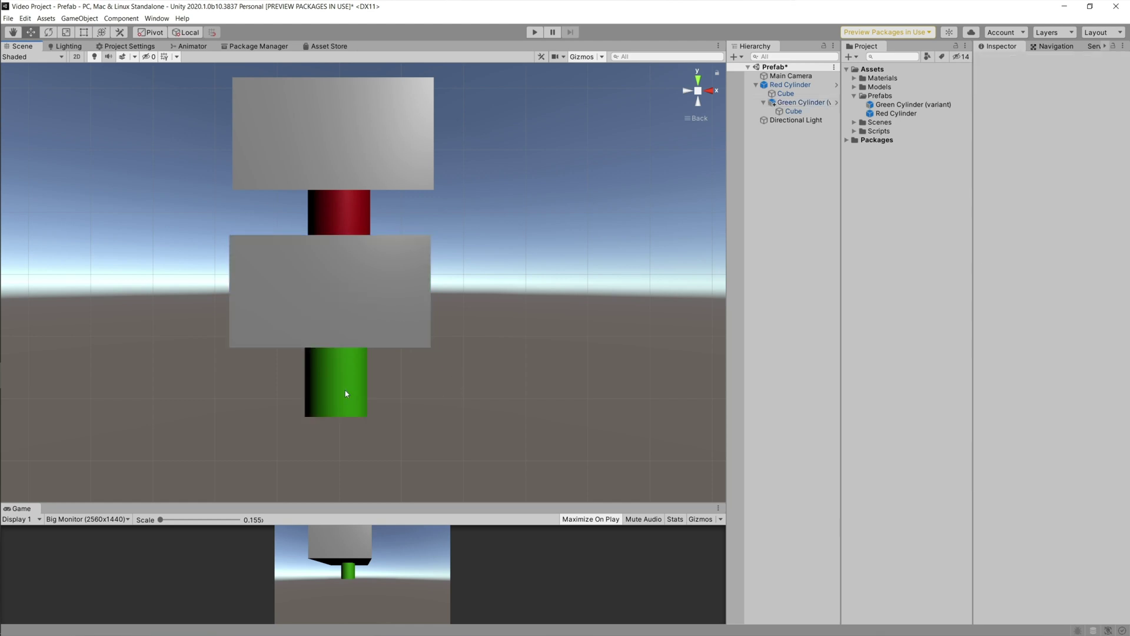